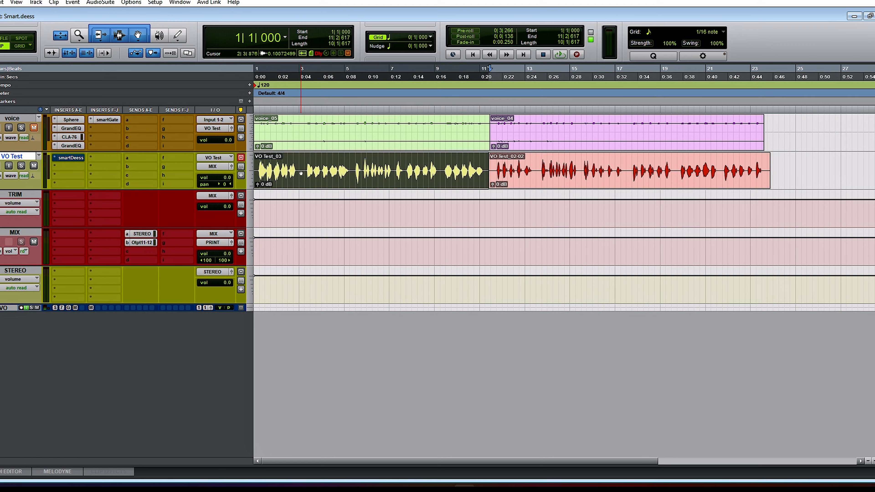
Audition the first VO Test clip, and play the second clip through smart:deess to analyze its sibilants and plosives
key(space)
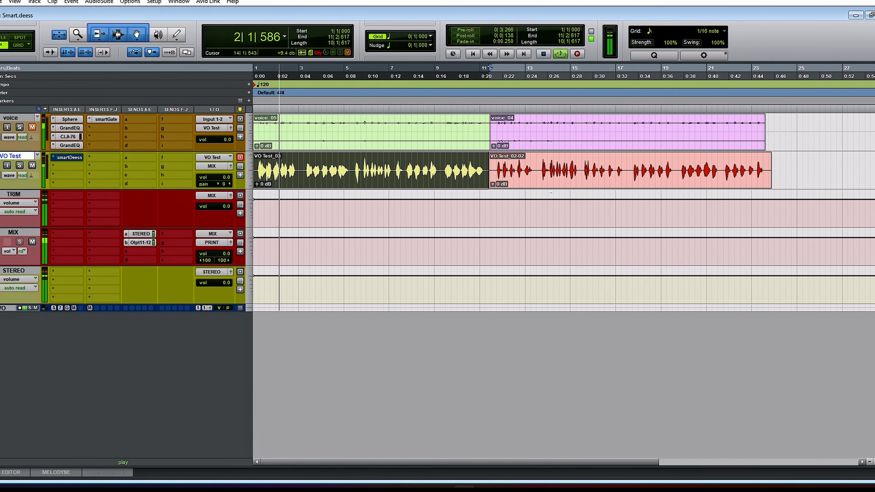
click(657, 179)
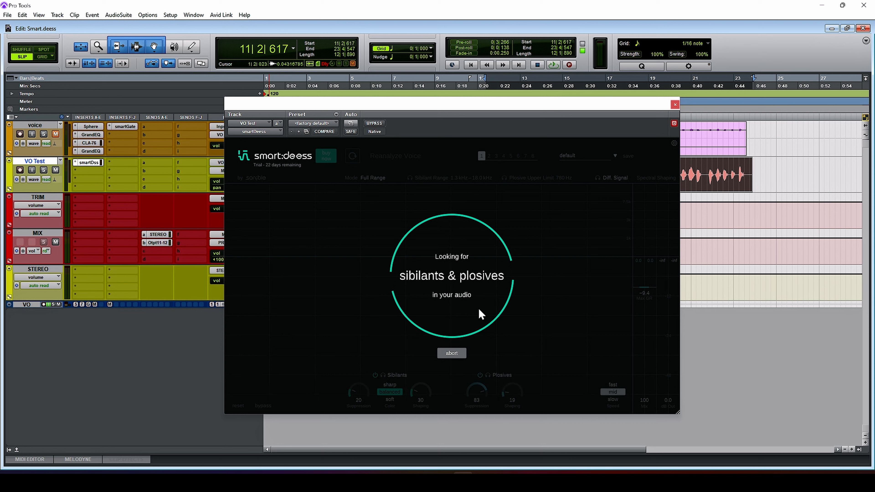
key(space)
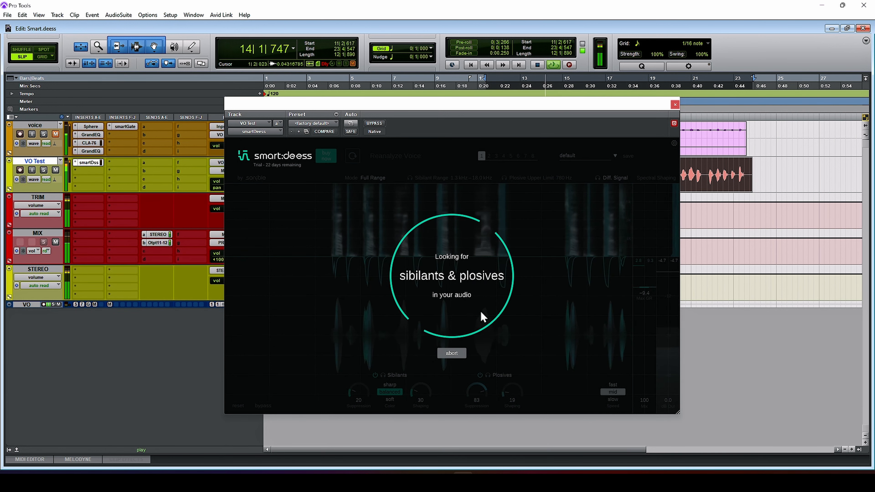
click(706, 174)
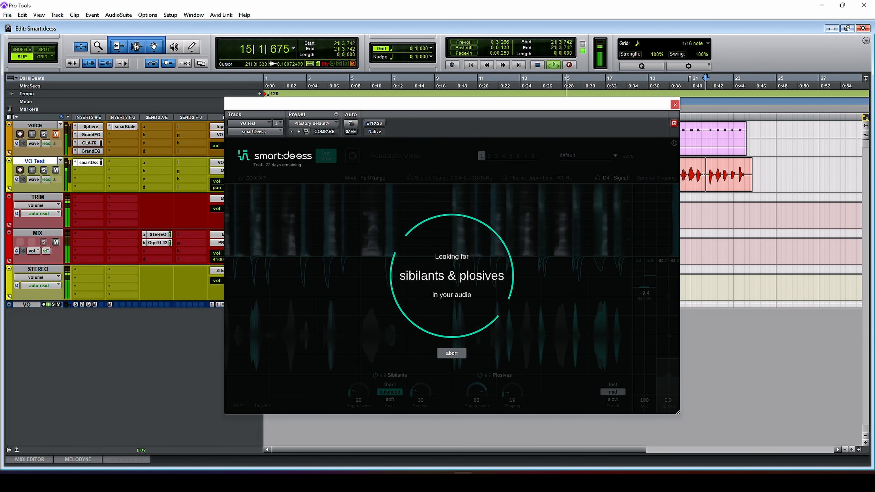
double_click(700, 180)
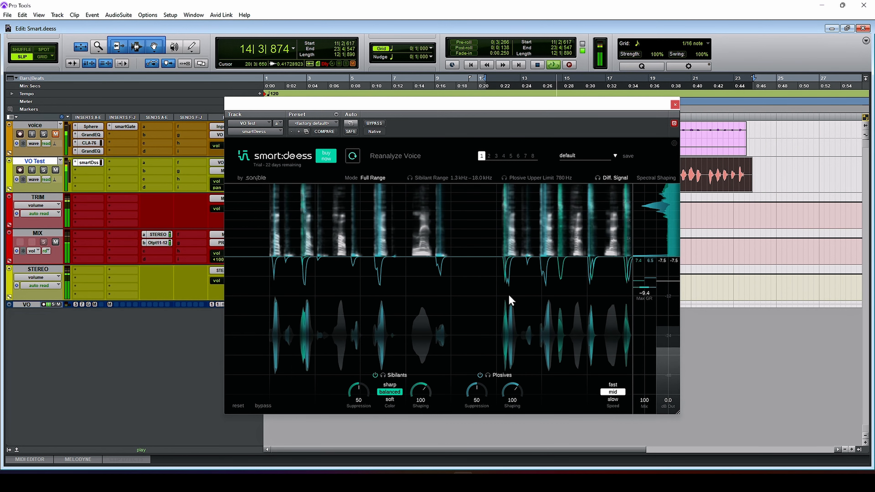
key(space)
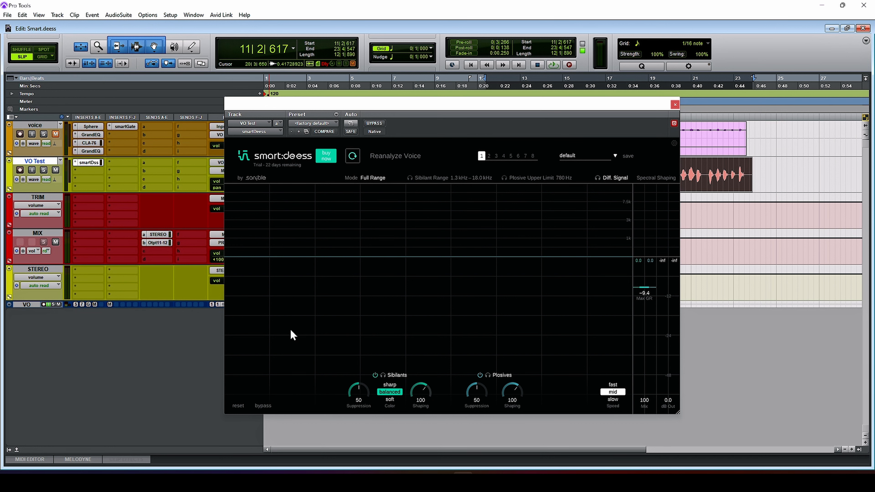
Switch the smart:deess processing mode to Split Band and set the sibilant range's lower limit to 1.9 kHz
click(265, 406)
click(264, 405)
click(373, 178)
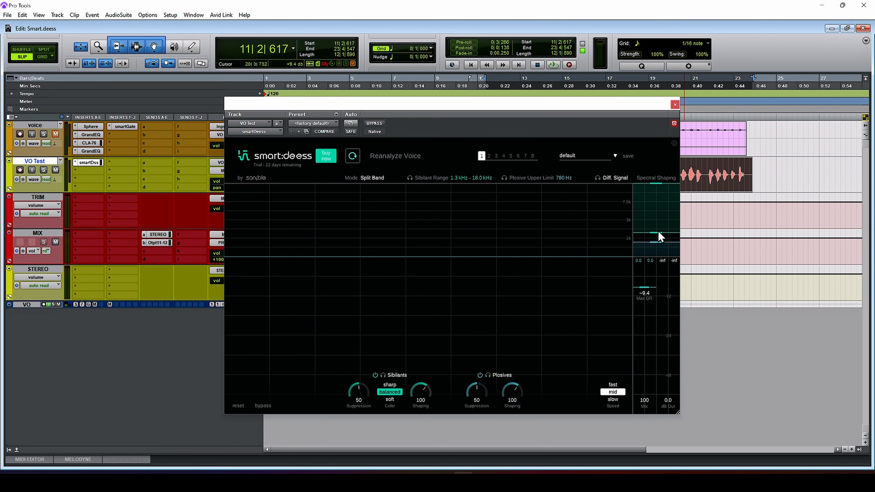
drag(659, 233, 662, 226)
Listen to the chosen plosive range on its own while playing the second voice clip
click(506, 179)
key(space)
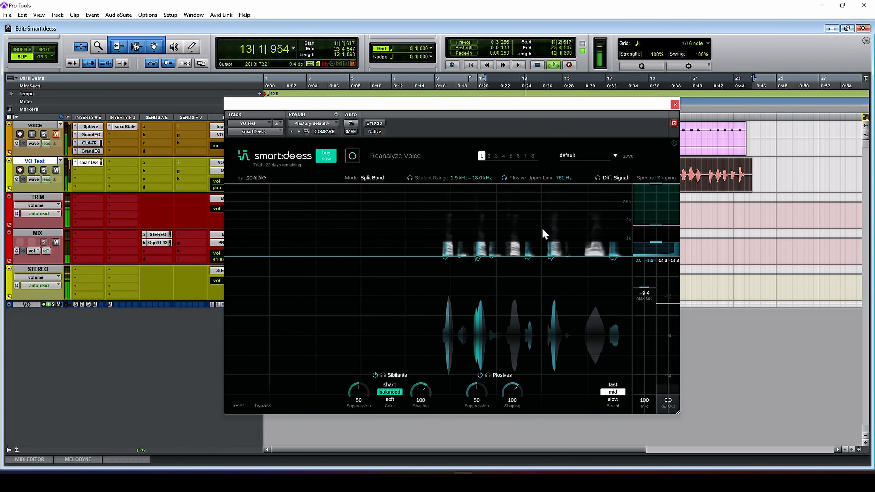
key(space)
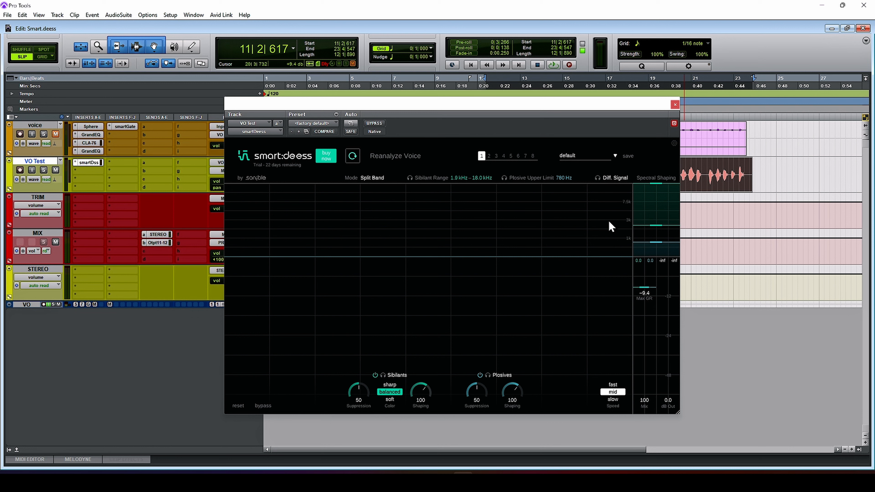
Return to the session start and listen to the de-esser's difference signal during playback
click(598, 179)
key(Return)
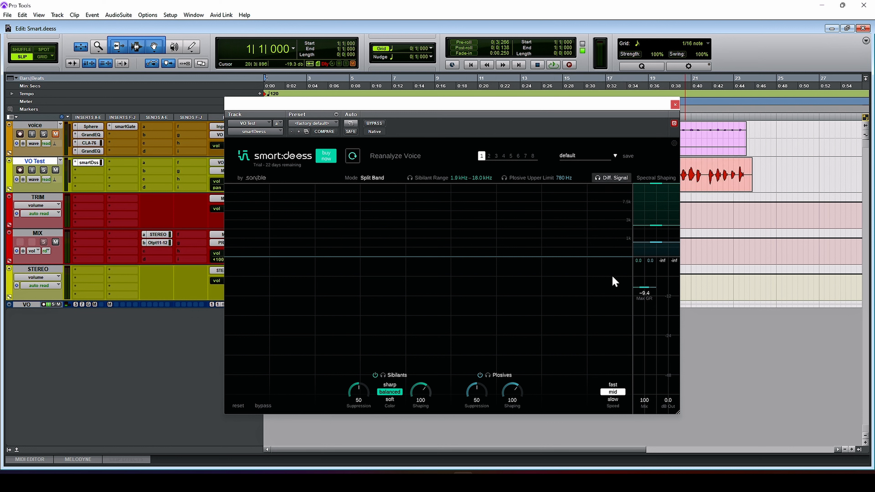
key(space)
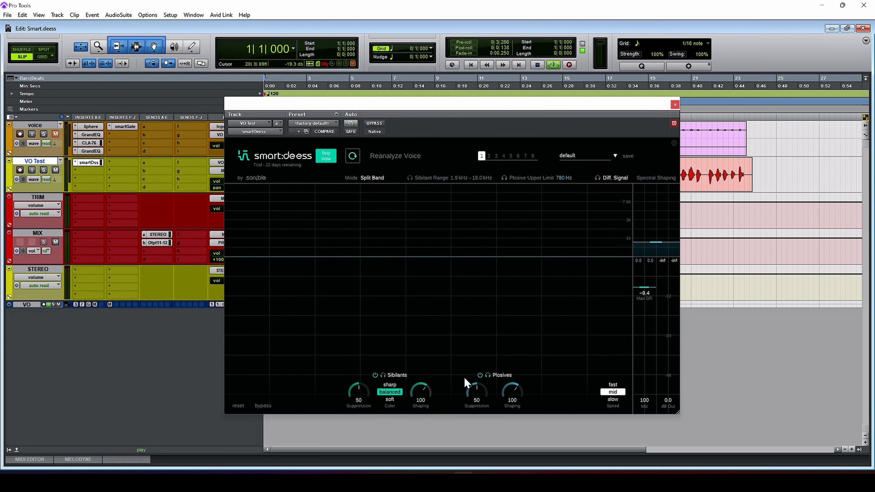
Play the voice from the start with only the plosives audible, and again with only the sibilants
key(space)
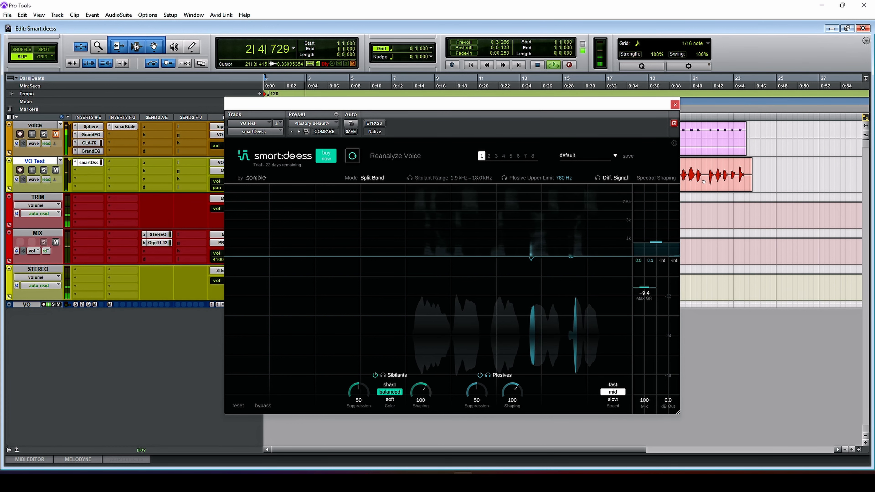
key(space)
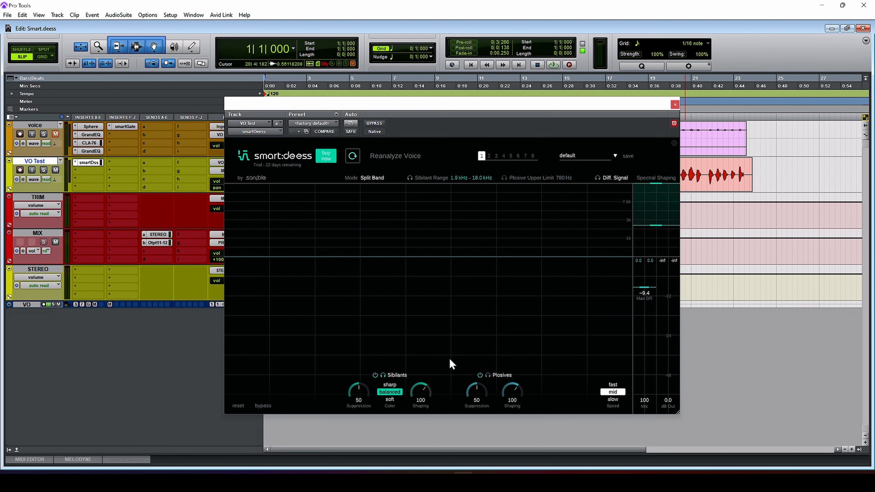
key(space)
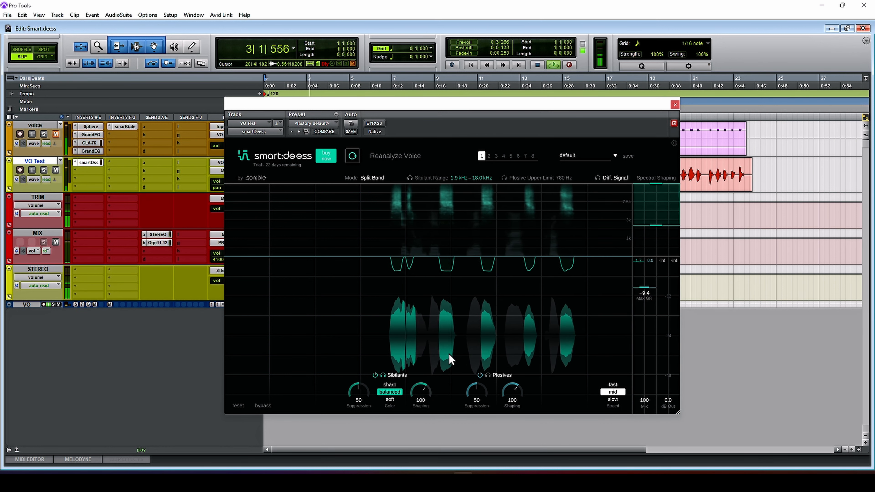
key(space)
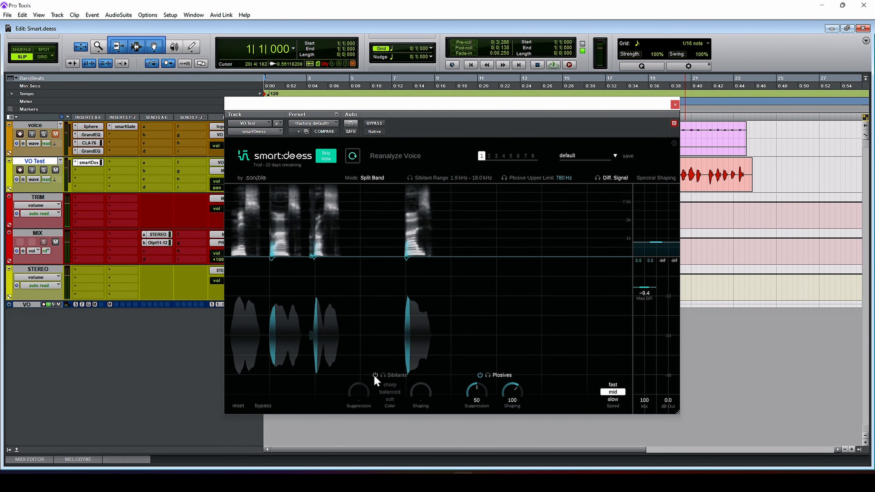
Turn the plosive processing and the sibilant processing off and back on, one at a time
click(480, 375)
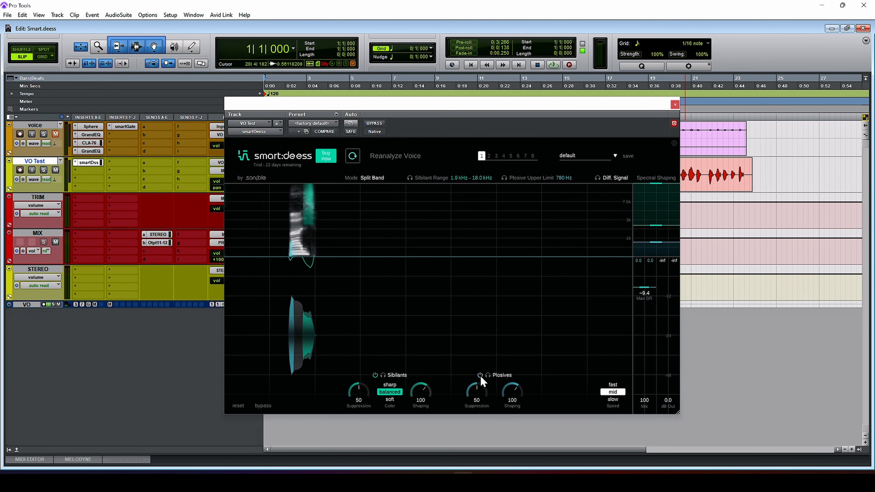
click(480, 375)
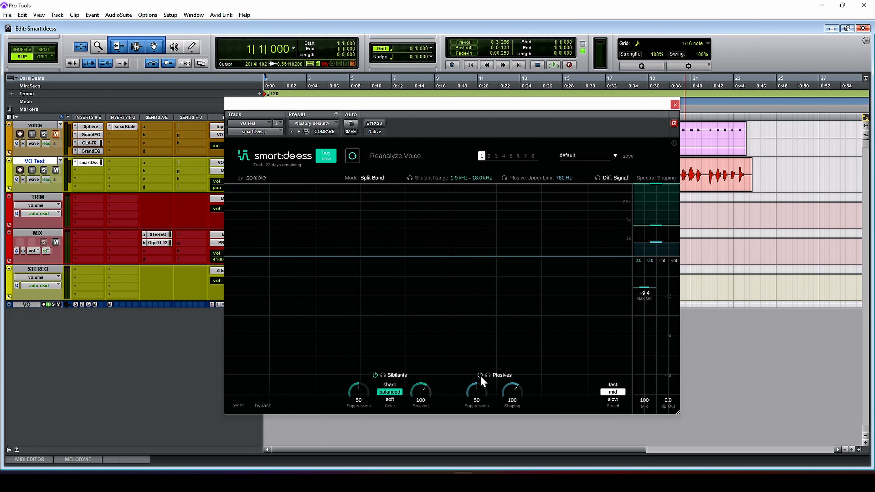
click(375, 375)
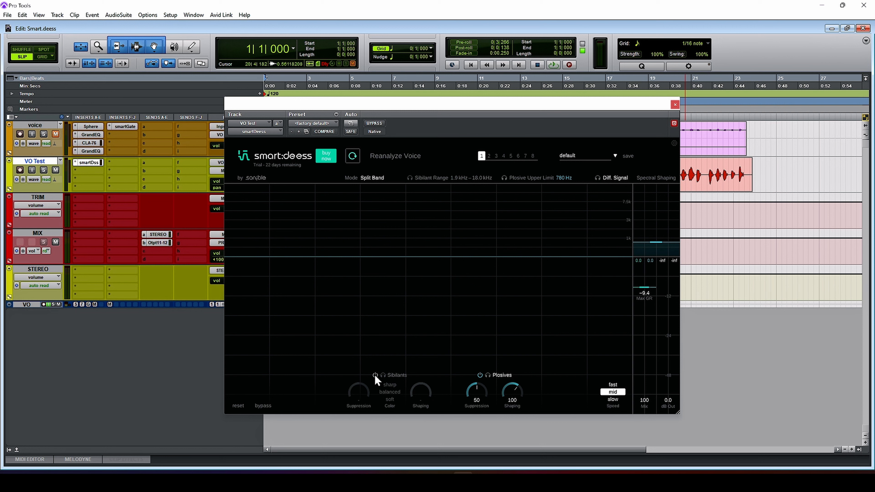
click(375, 375)
Set the sibilant suppression to 100 and the maximum gain reduction to -24.0, and audition both changes
drag(358, 393, 364, 380)
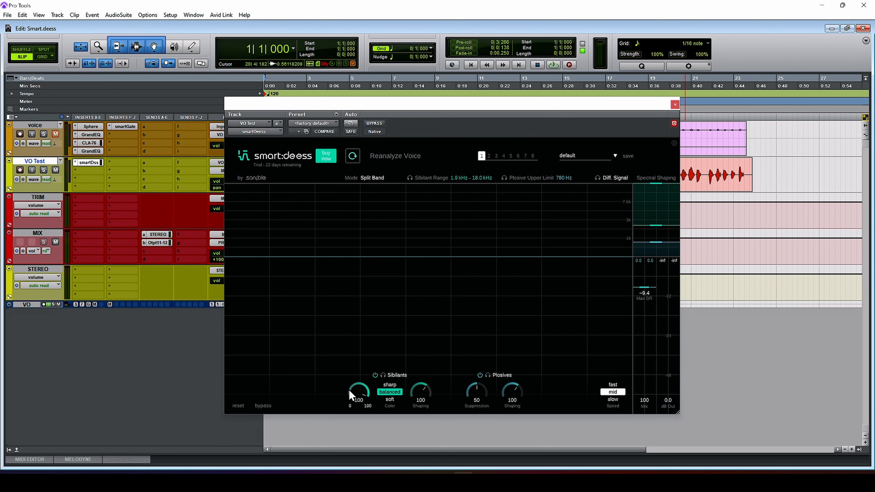
key(space)
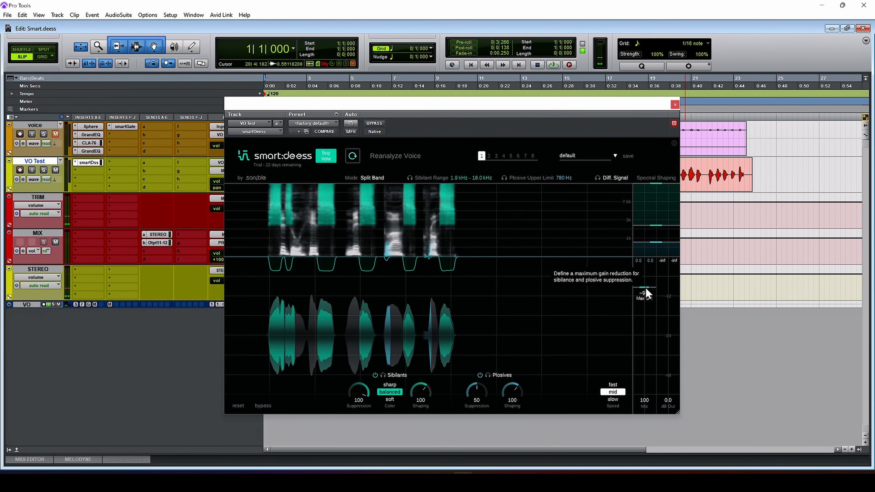
drag(647, 293, 644, 335)
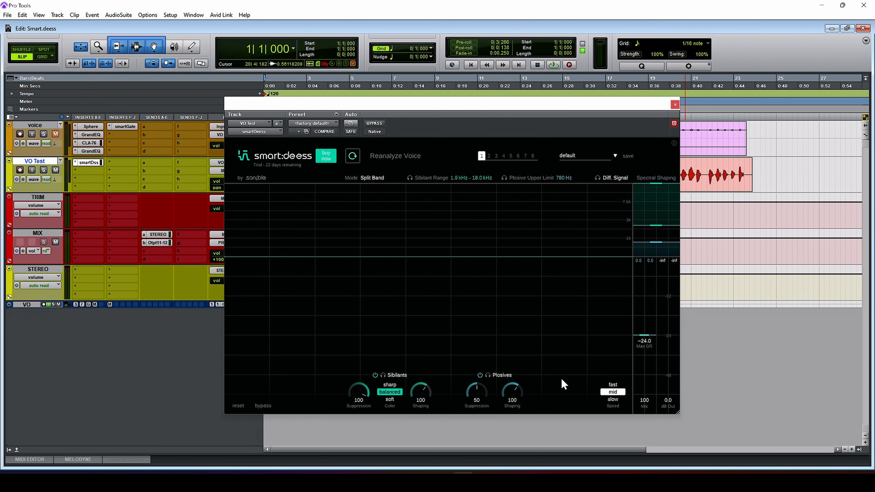
key(space)
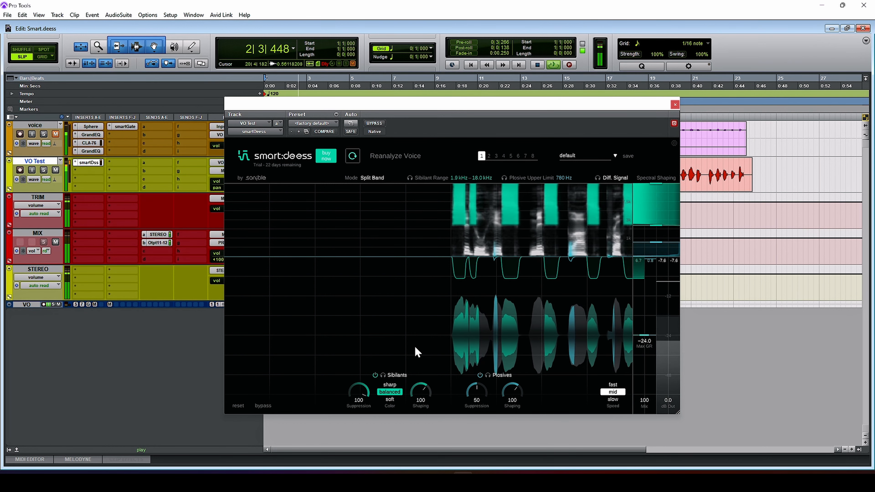
key(space)
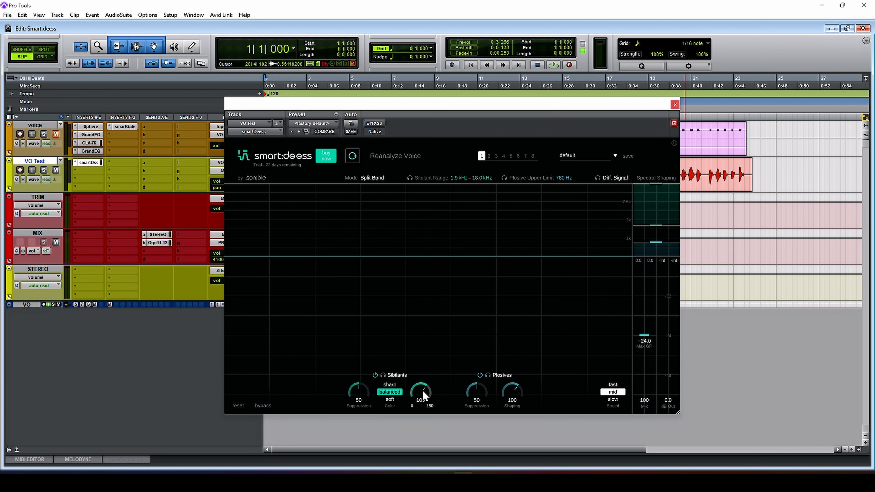
Try different sibilant shaping amounts, including 0 and 108, during playback and settle on 113
drag(421, 391, 459, 275)
key(space)
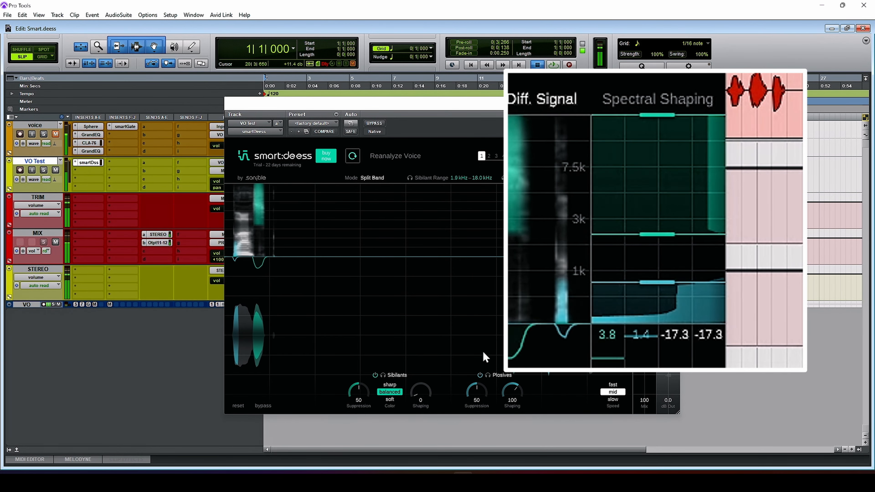
drag(424, 394, 434, 310)
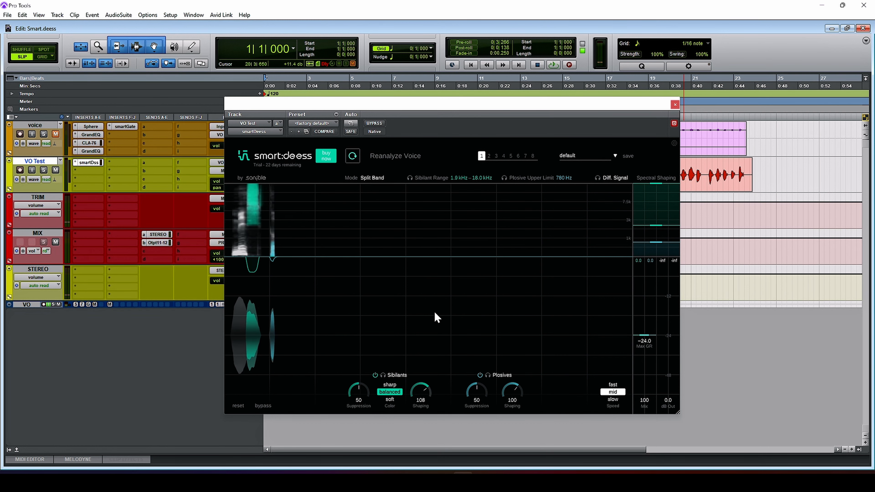
drag(422, 393, 428, 350)
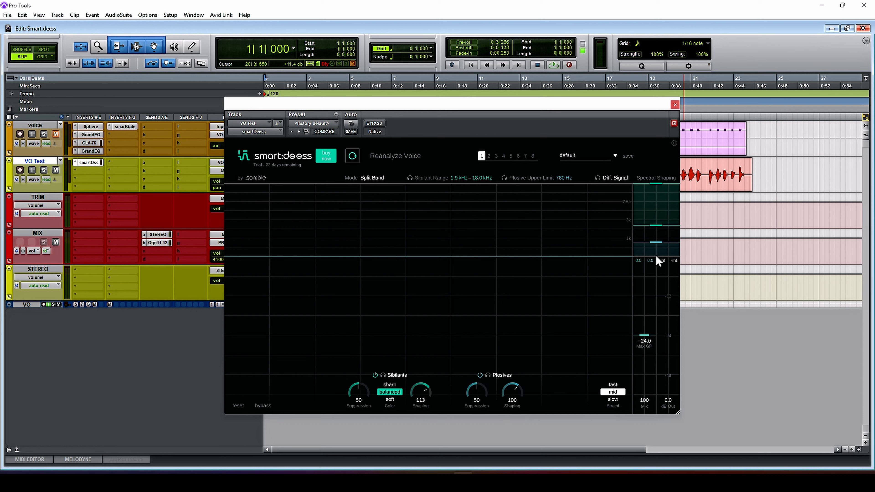
Switch the mode to Full Range, raise the sibilant shaping to 150, and audition the voice
click(372, 177)
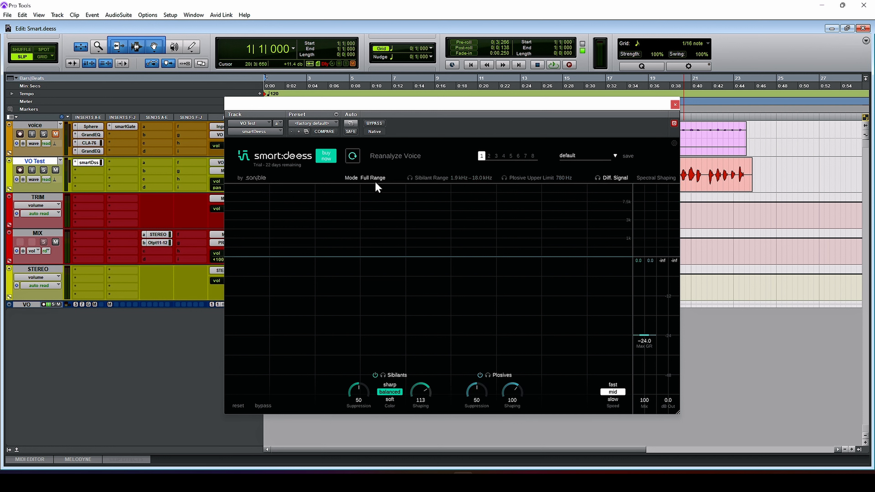
drag(422, 393, 443, 327)
key(space)
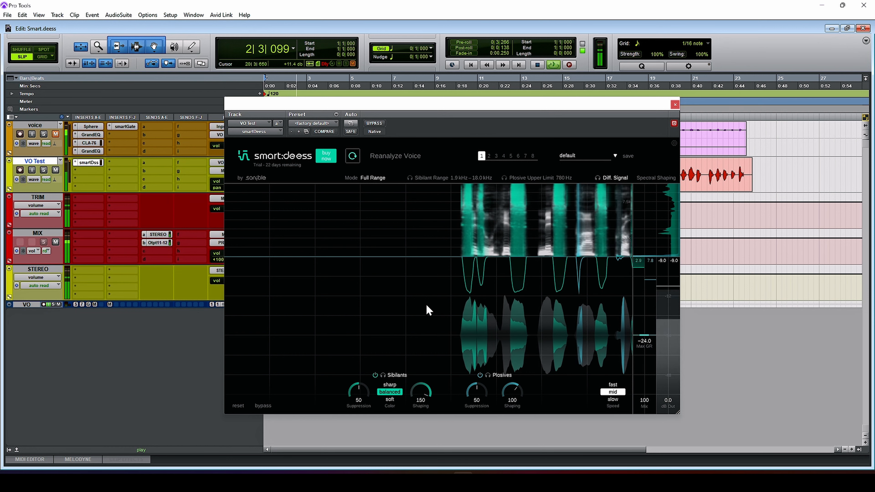
key(space)
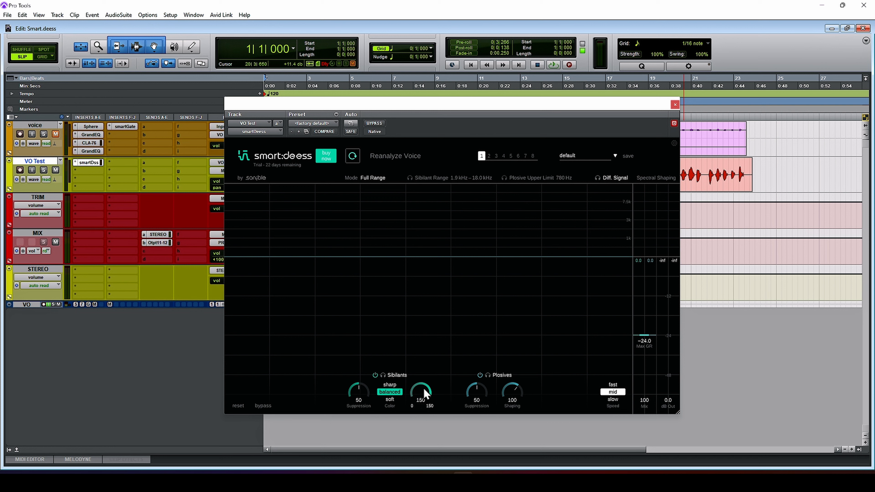
Set the sibilant shaping to 100 and the sibilant suppression to 45, and audition the voice
drag(423, 388, 420, 444)
drag(419, 406, 430, 374)
drag(358, 391, 357, 406)
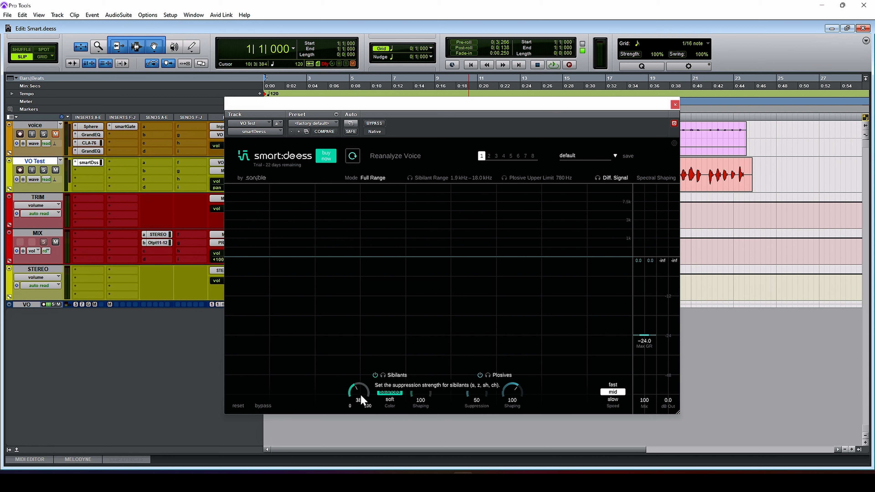
drag(360, 395, 365, 390)
key(space)
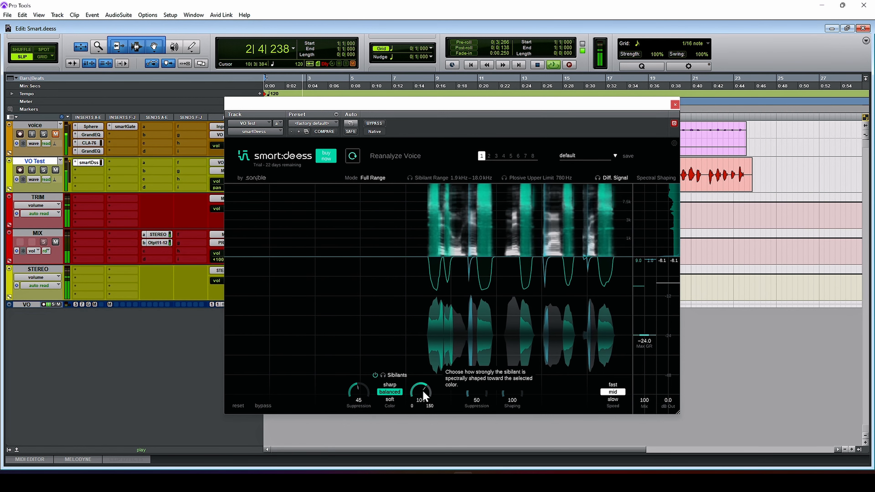
key(space)
Lower the sibilant shaping to 0 and play the voice from the start to hear the difference
drag(422, 395, 423, 440)
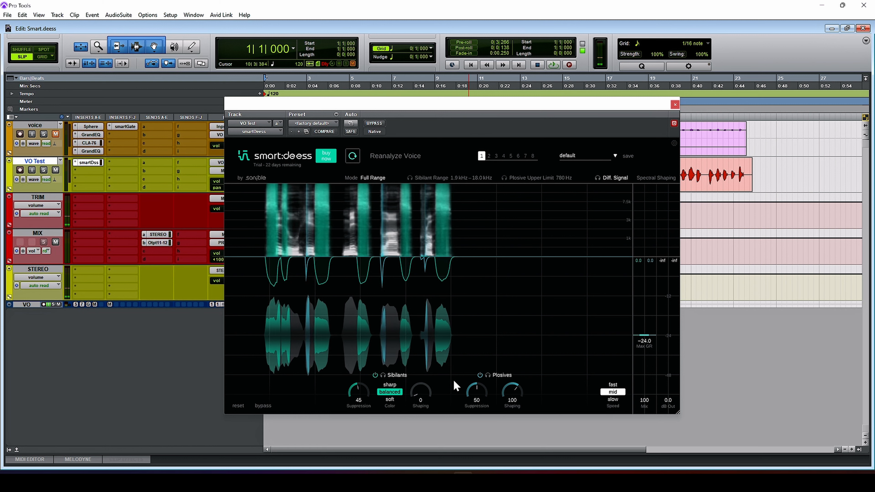
key(space)
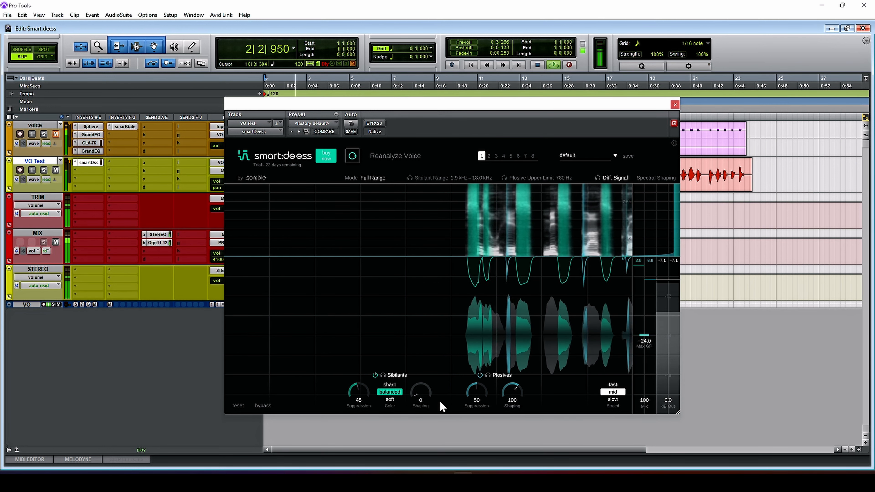
key(space)
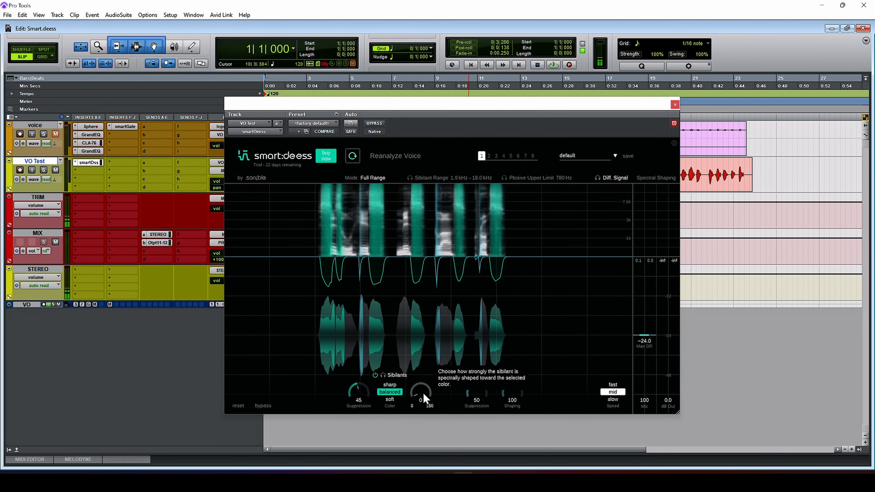
Raise the sibilant shaping to 19, audition the voice, and increase the shaping to 25 during playback
drag(423, 393, 427, 378)
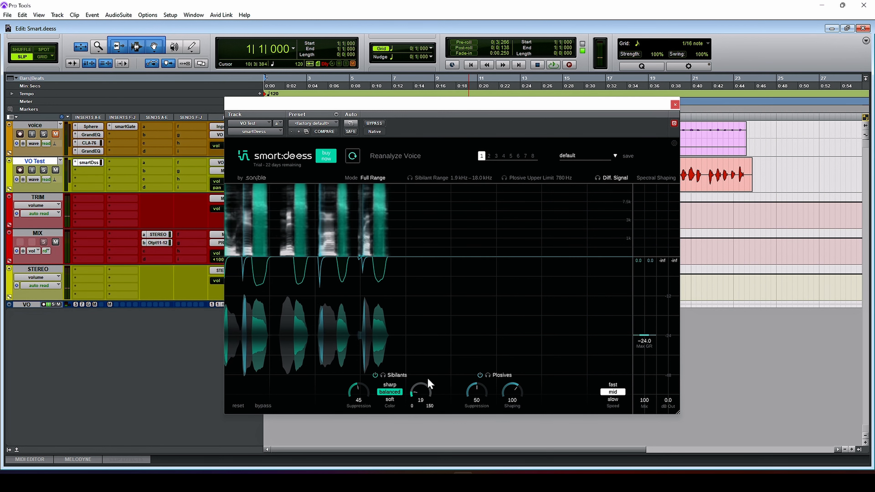
key(space)
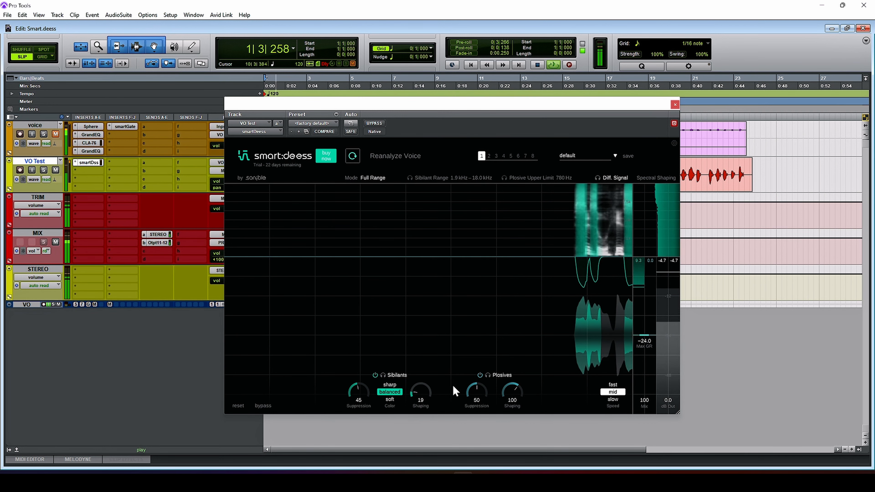
drag(430, 388, 428, 385)
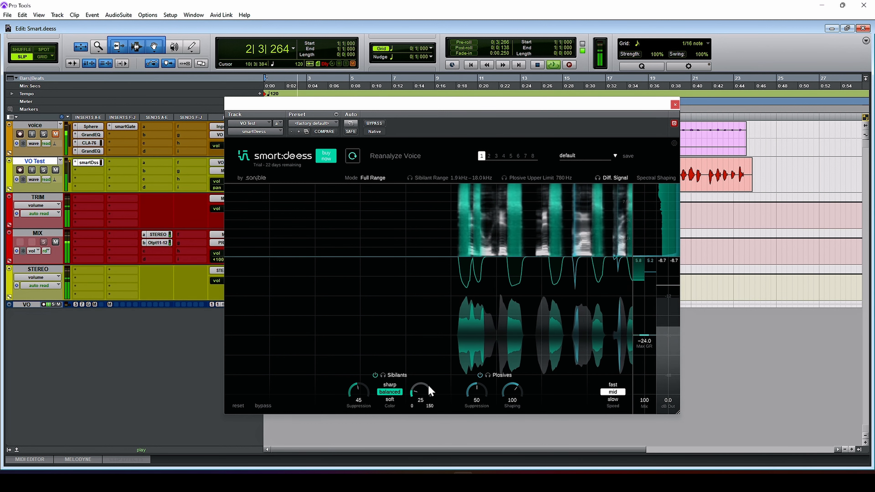
key(space)
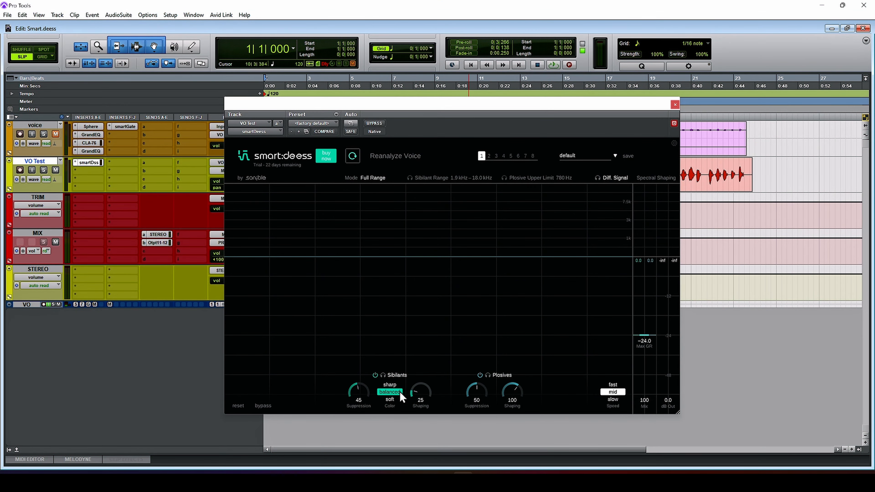
Compare the sharp, balanced and soft sibilant colors with playback, settling on balanced with suppression 43 and shaping 22
click(400, 383)
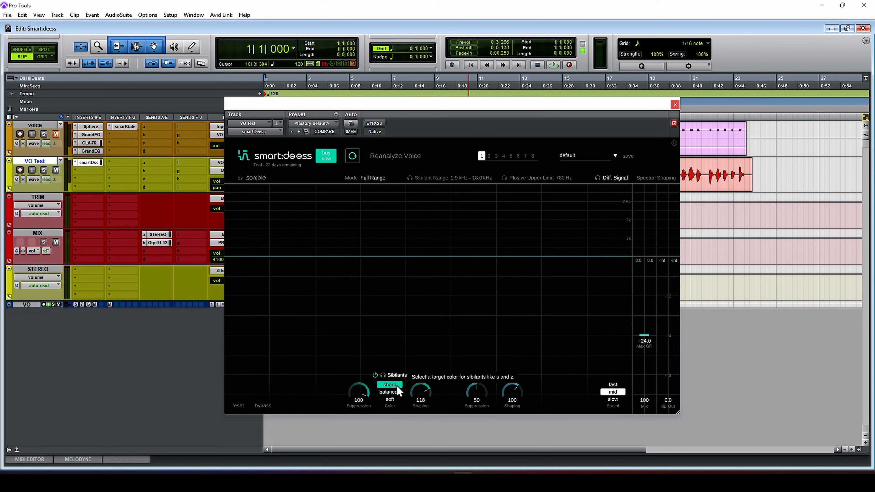
click(390, 392)
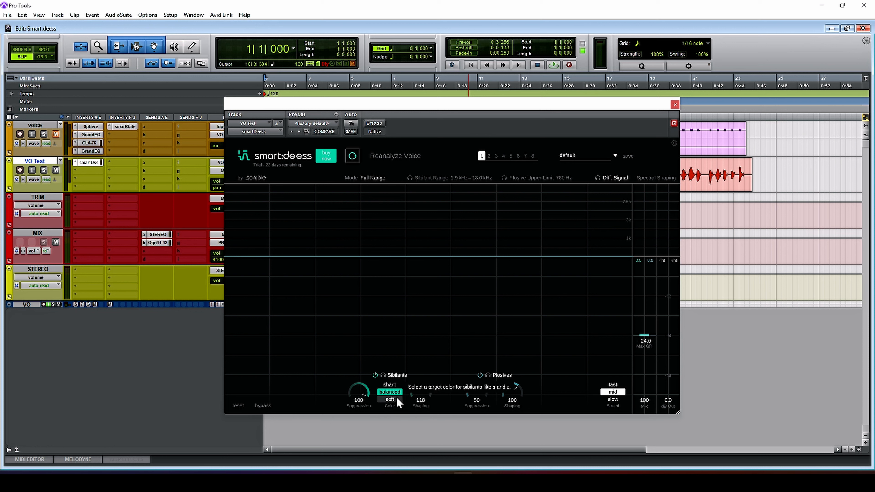
click(390, 399)
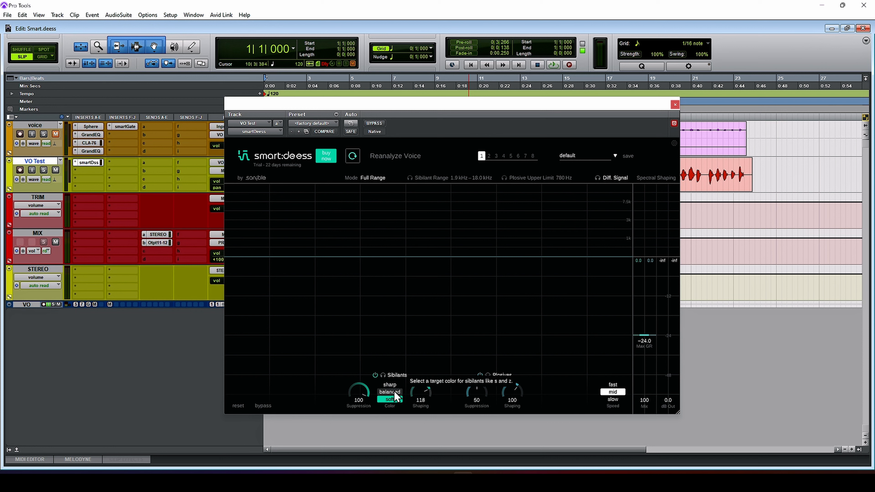
key(space)
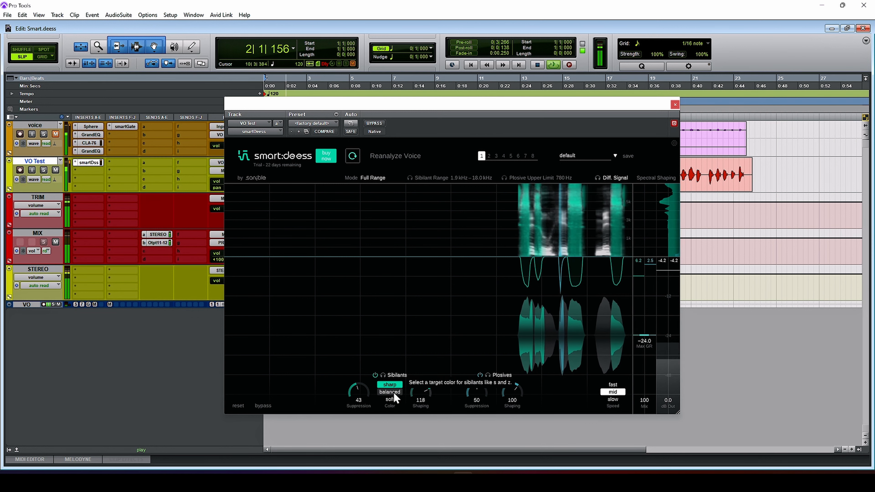
click(394, 392)
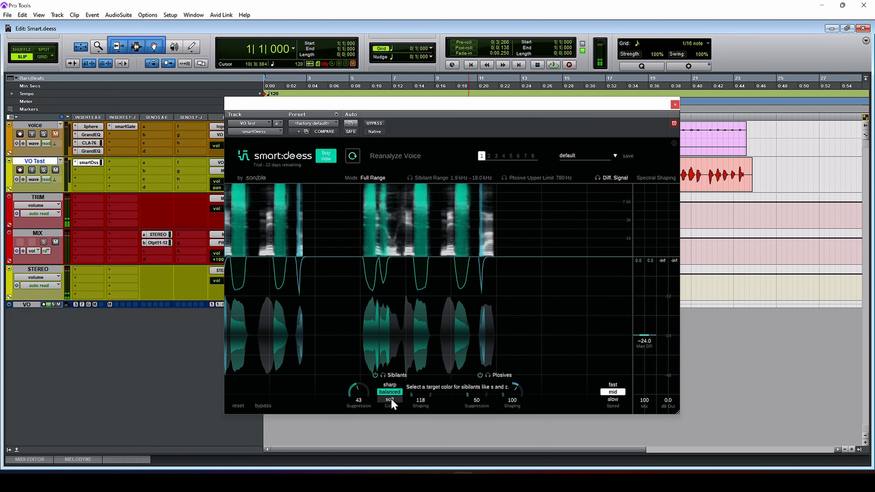
click(391, 398)
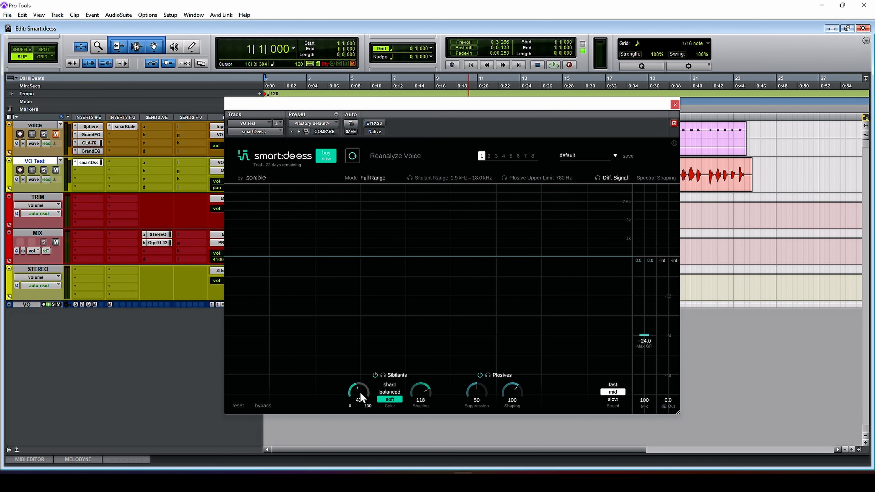
click(389, 392)
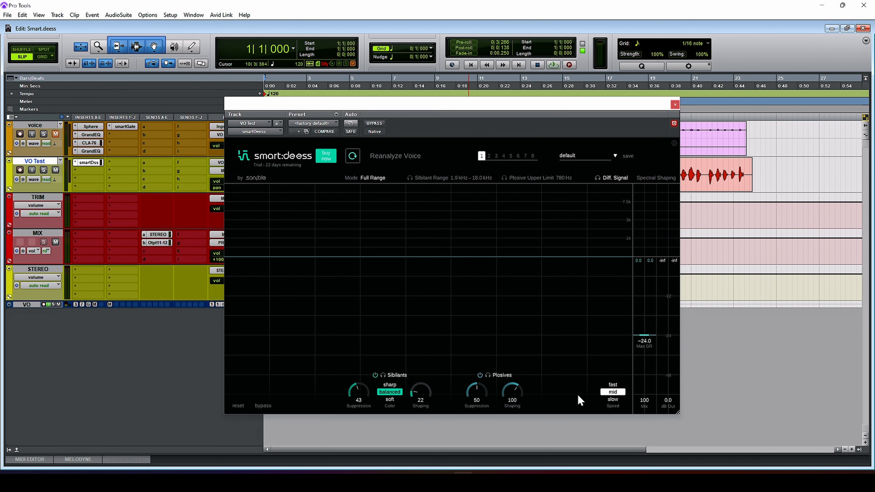
Set the reaction speed to fast and reduce suppression to 26 for sibilants and 44 for plosives
click(614, 385)
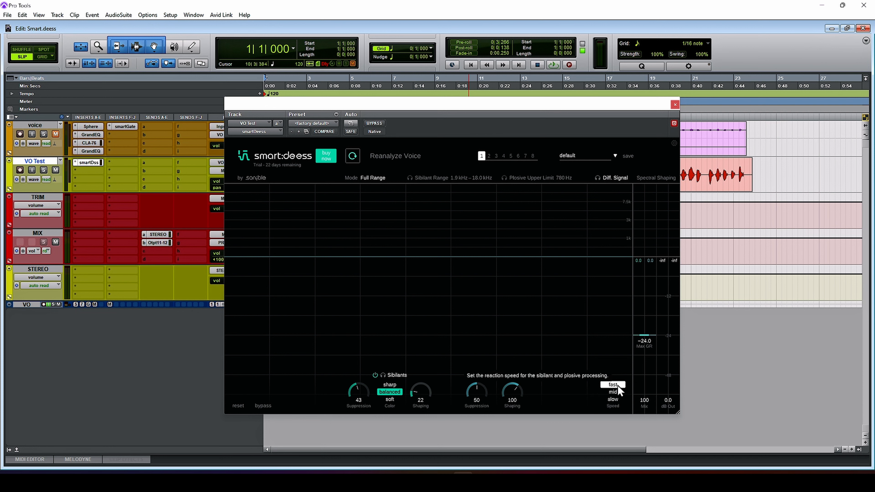
click(616, 393)
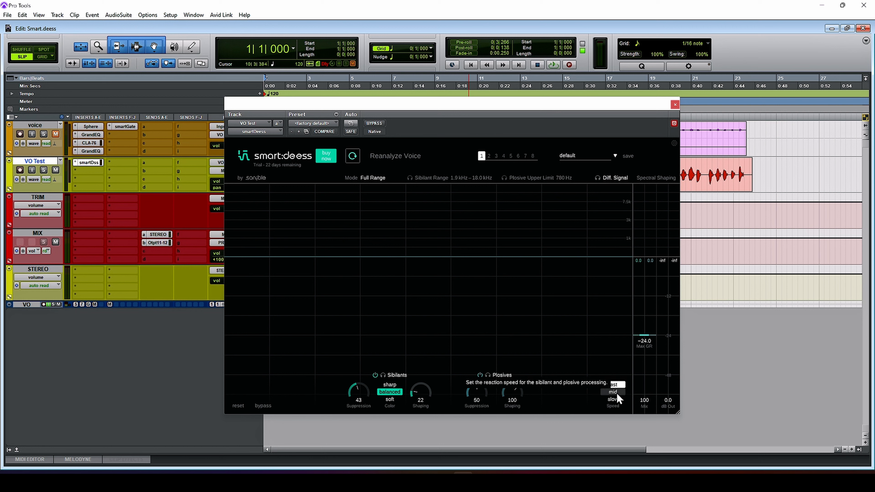
click(613, 384)
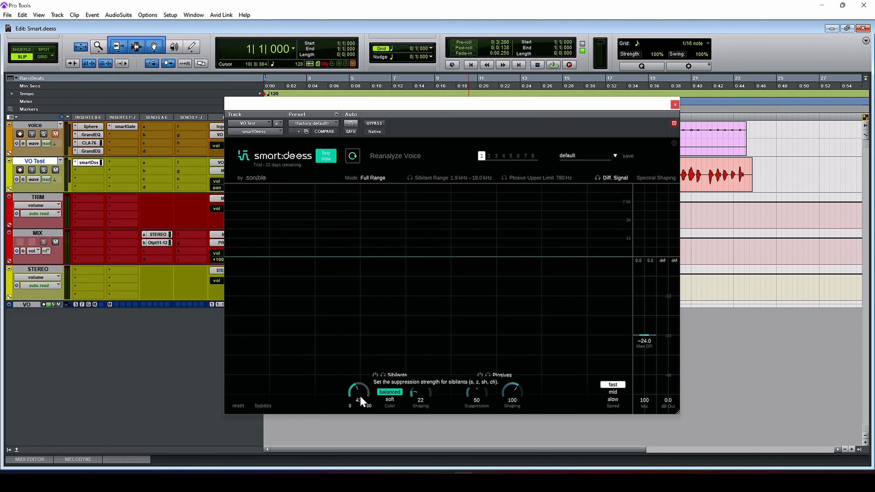
drag(360, 396, 367, 419)
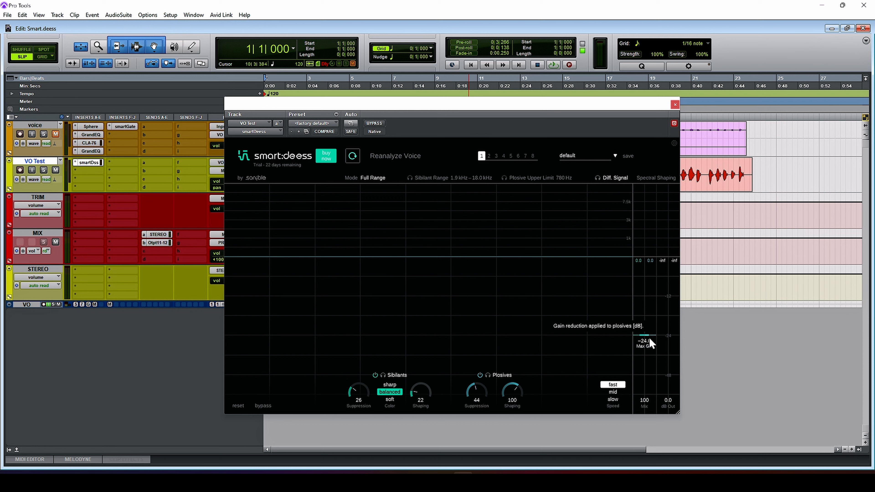
Select the VO Test clip and audition it with the de-esser active and bypassed, leaving the plug-in active
click(713, 183)
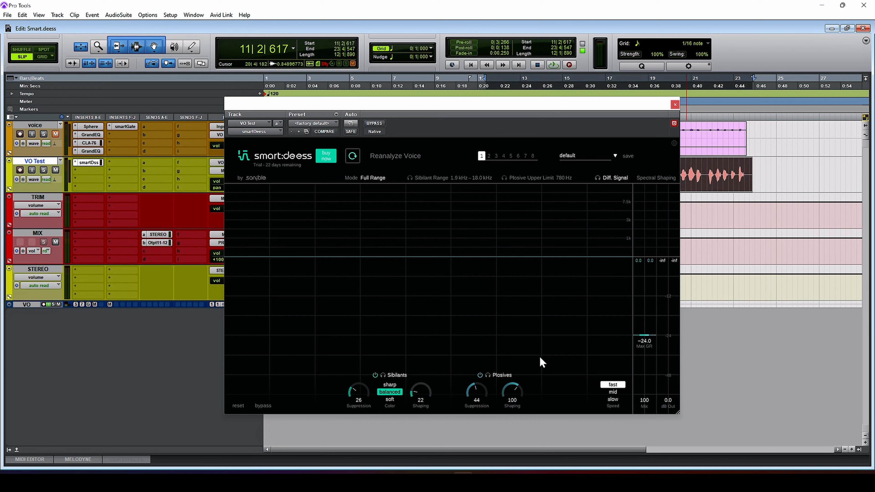
key(space)
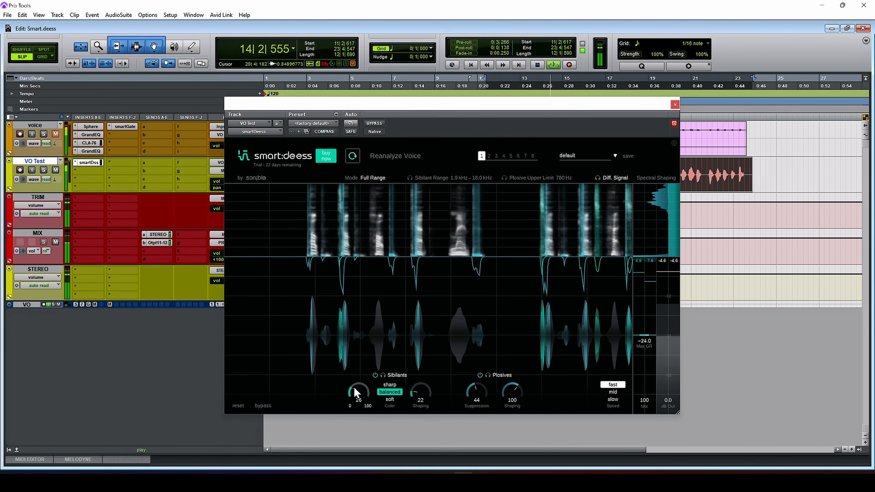
click(264, 406)
key(space)
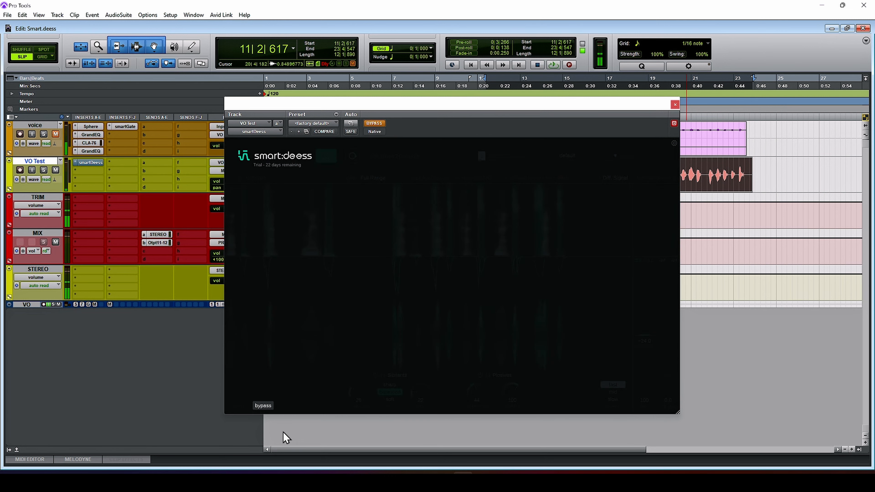
key(space)
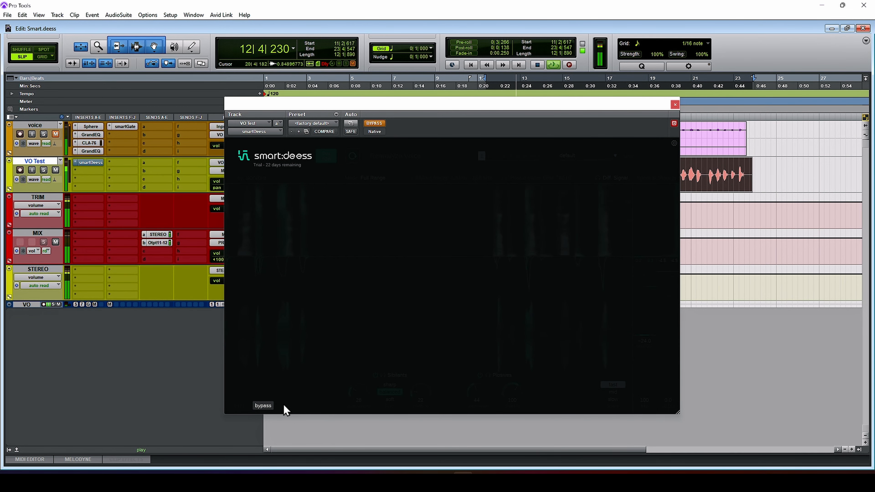
click(268, 405)
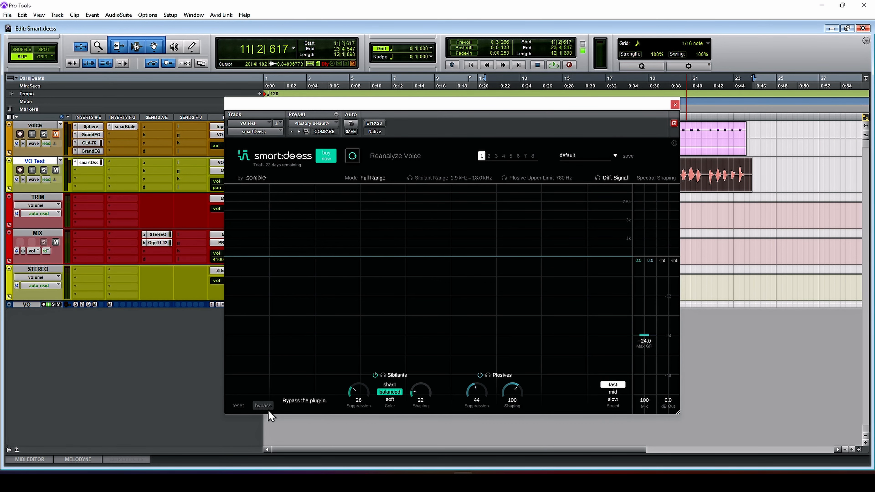
key(space)
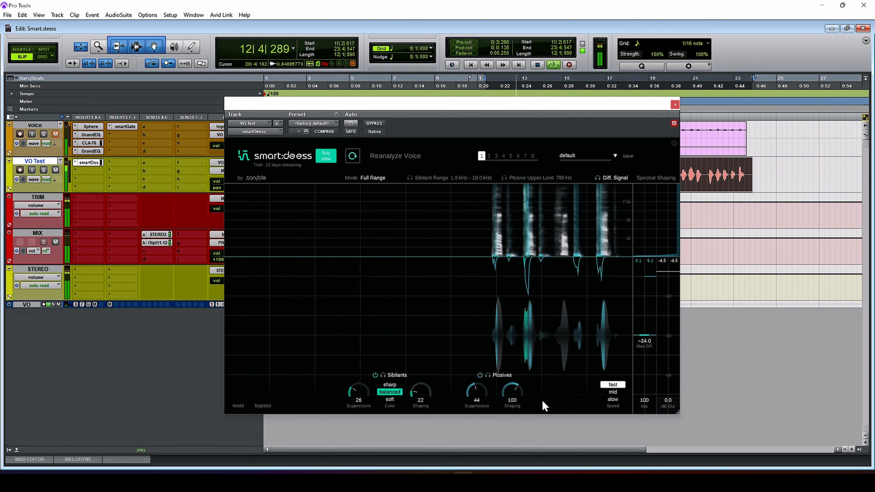
key(space)
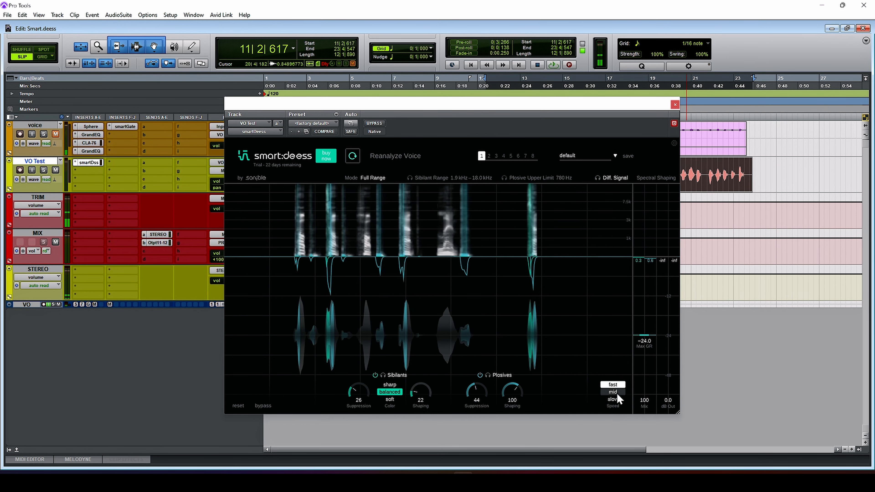
Set the reaction speed to mid and lower the sibilant suppression to 15
click(613, 392)
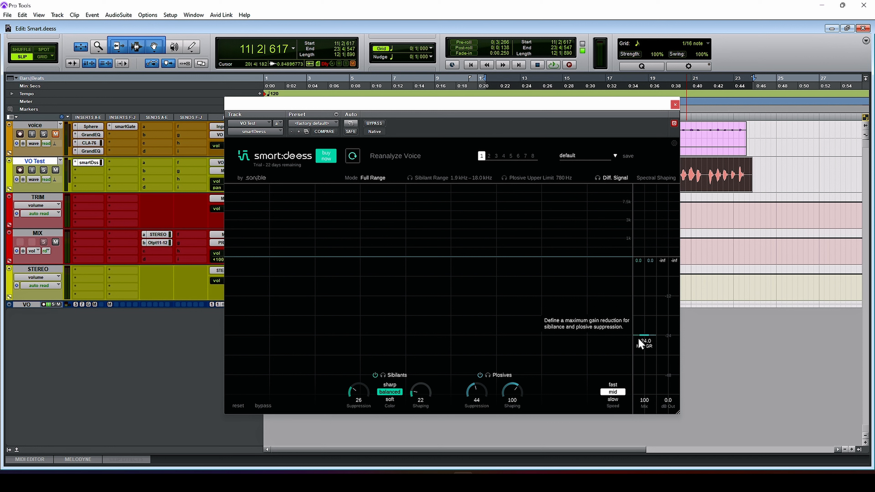
drag(362, 390, 362, 393)
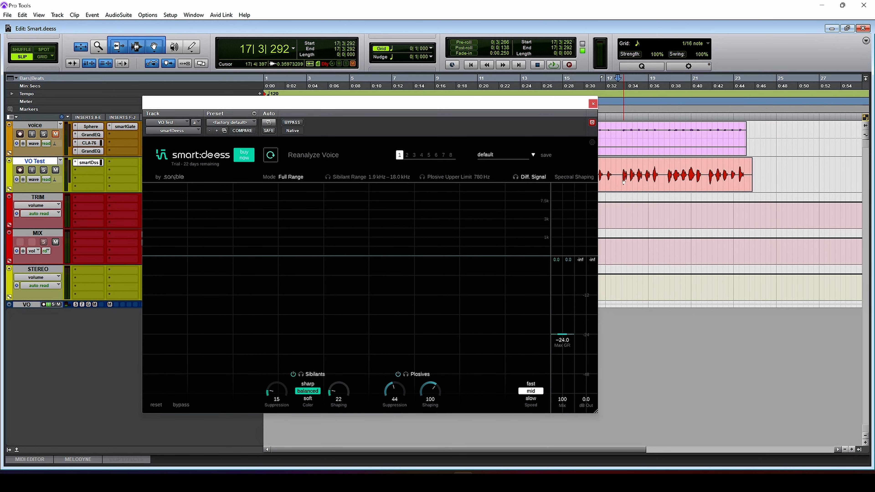
Select the final section of the VO Test clip and play it, toggling the plug-in bypass to compare plosives
drag(619, 174, 749, 176)
key(space)
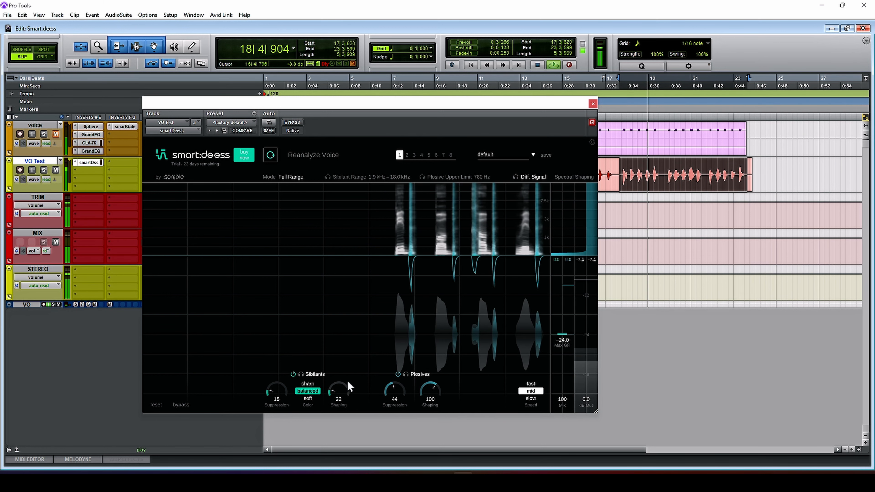
click(185, 405)
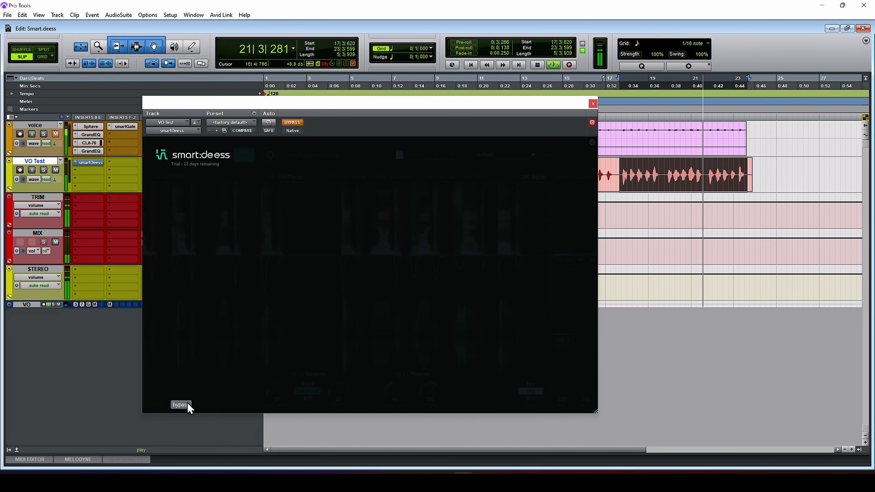
click(188, 404)
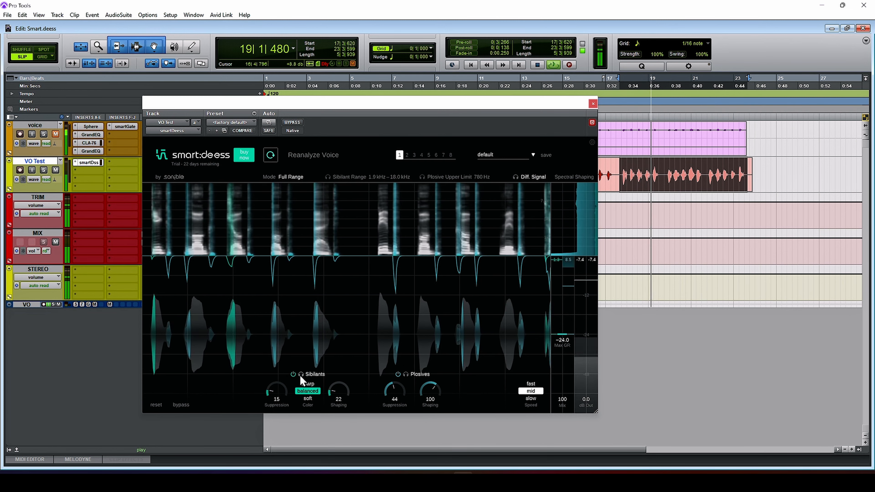
key(space)
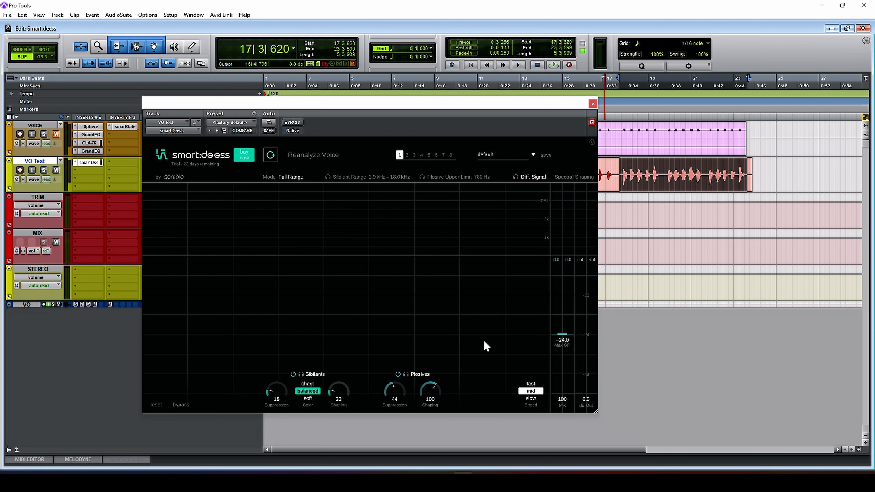
Extend the VO Test selection back to the session start and play it, comparing the bypassed and processed voice
key(Return)
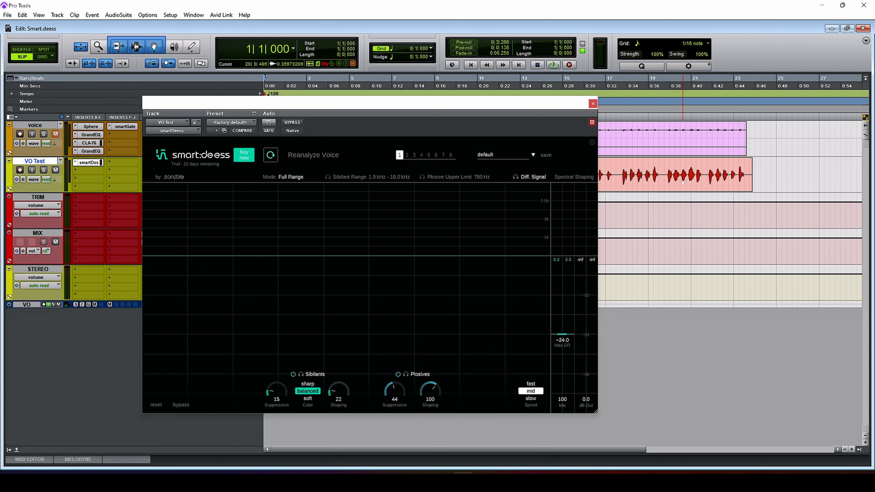
click(677, 187)
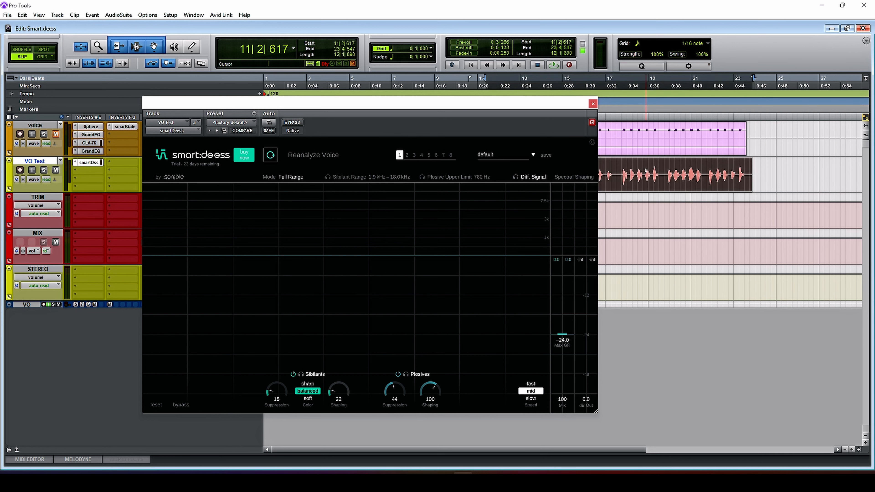
key(shift+Return)
key(space)
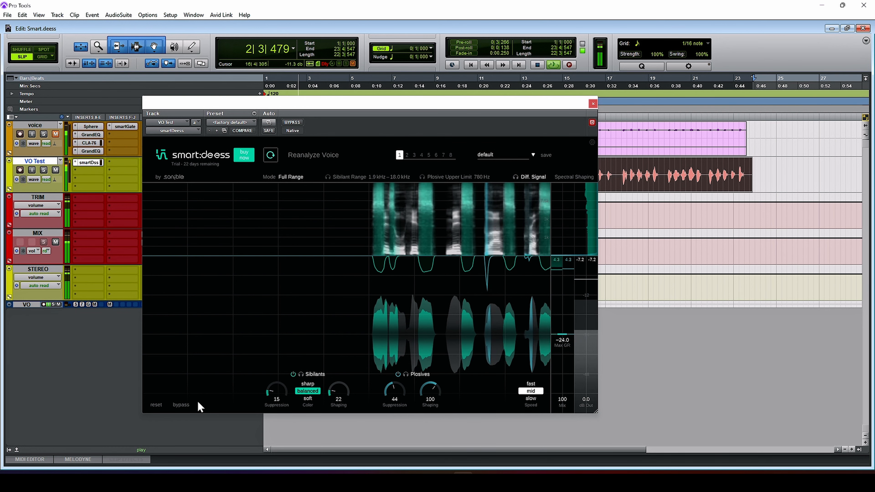
click(181, 405)
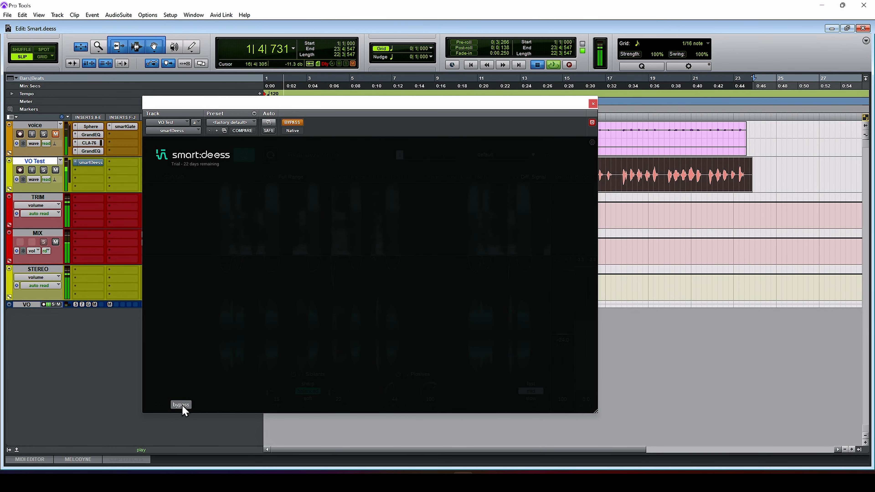
click(182, 405)
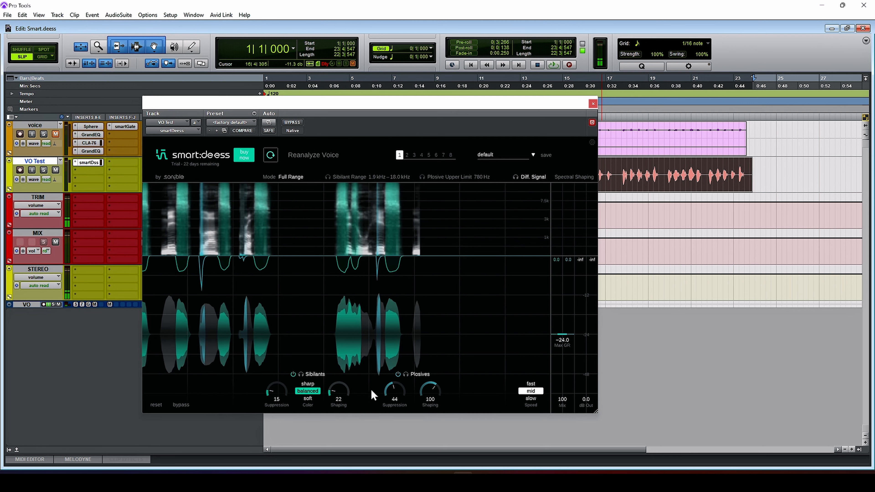
Play the voice from the start while lowering the sibilant shaping to 0 and raising it to 34
key(space)
drag(340, 394, 334, 429)
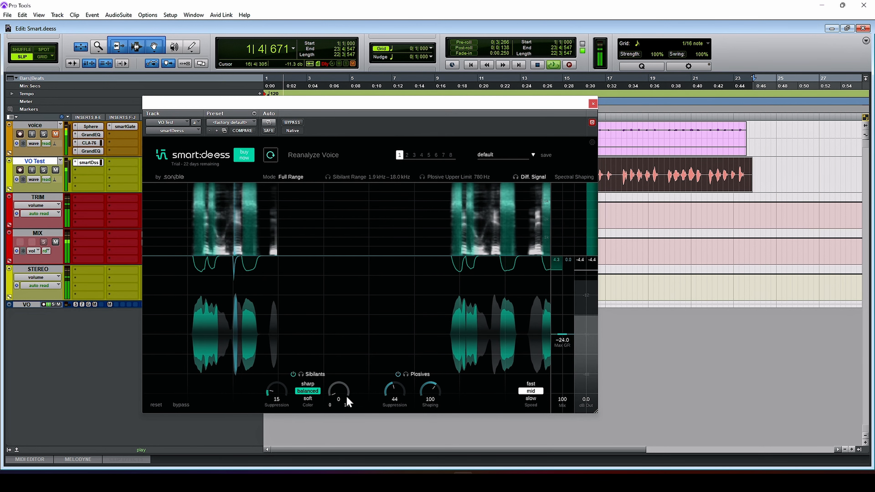
drag(343, 388, 347, 372)
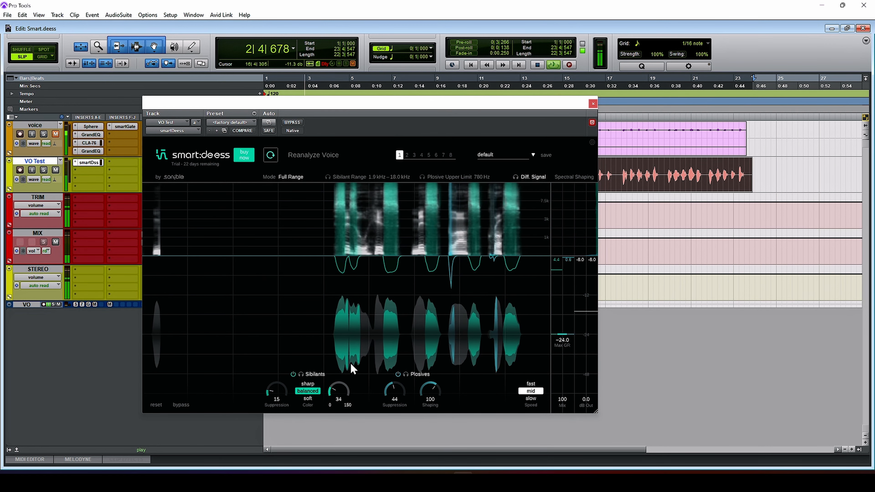
Set the sibilant suppression to 14 and shaping to 31, and drop the plosive suppression to 0 before raising it to 26
drag(277, 391, 277, 393)
drag(395, 389, 392, 428)
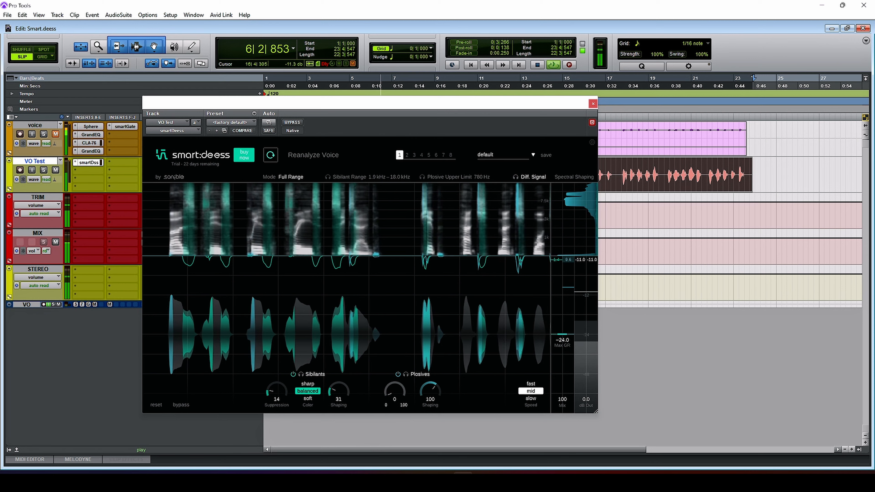
drag(393, 388, 400, 371)
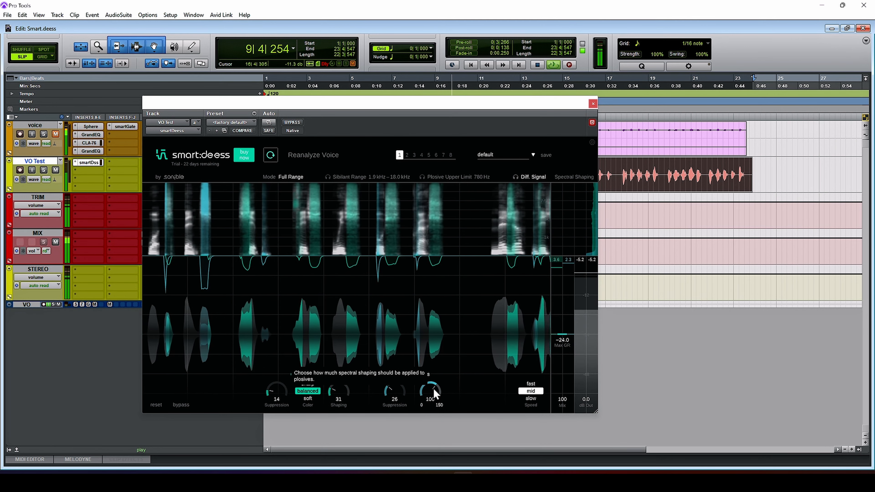
Lower the plosive shaping to 61 and return it to 100, and raise the plosive suppression to 45
drag(433, 388, 418, 452)
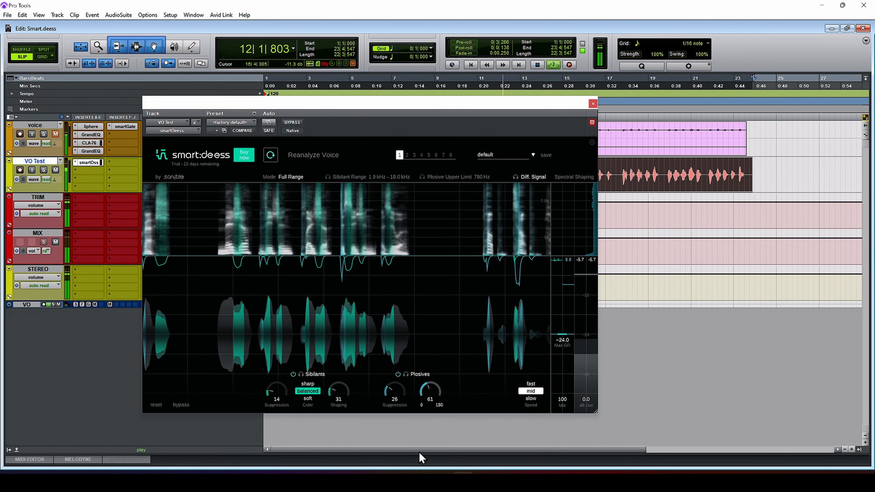
drag(419, 452, 430, 390)
drag(395, 391, 395, 361)
Set the reaction speed to fast and raise the sibilant suppression to 22
click(530, 383)
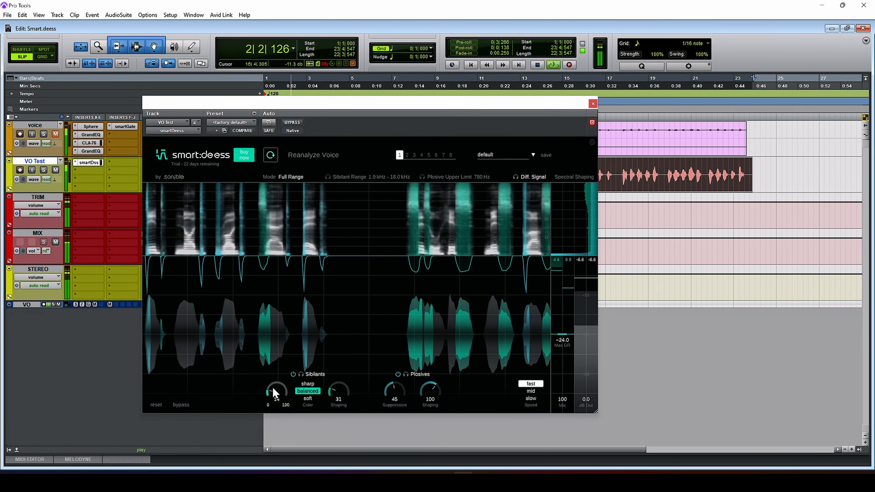
drag(276, 391, 278, 383)
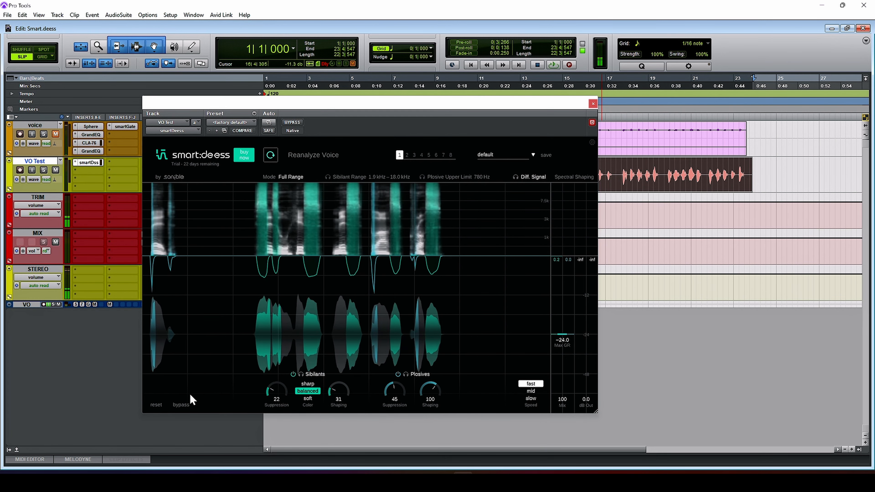
Play the VO Test voice from the start and over a selected section between bars 17 and 19, toggling the plug-in bypass to compare
click(185, 405)
key(space)
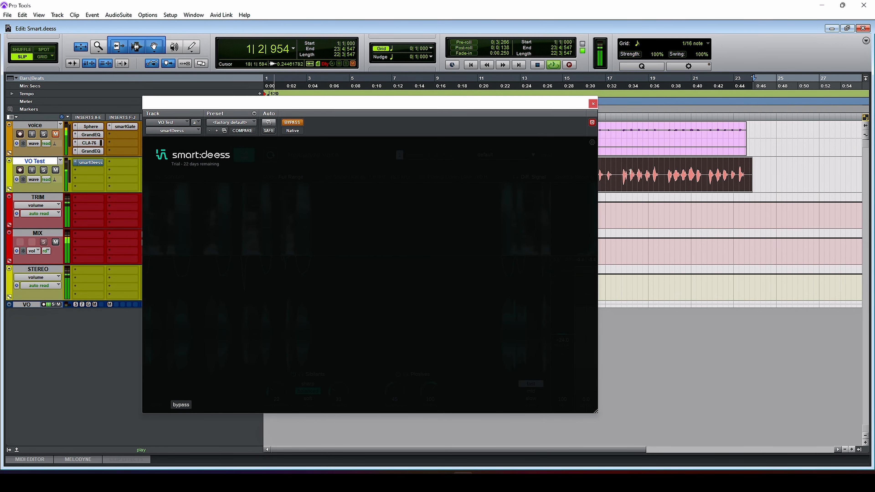
click(185, 405)
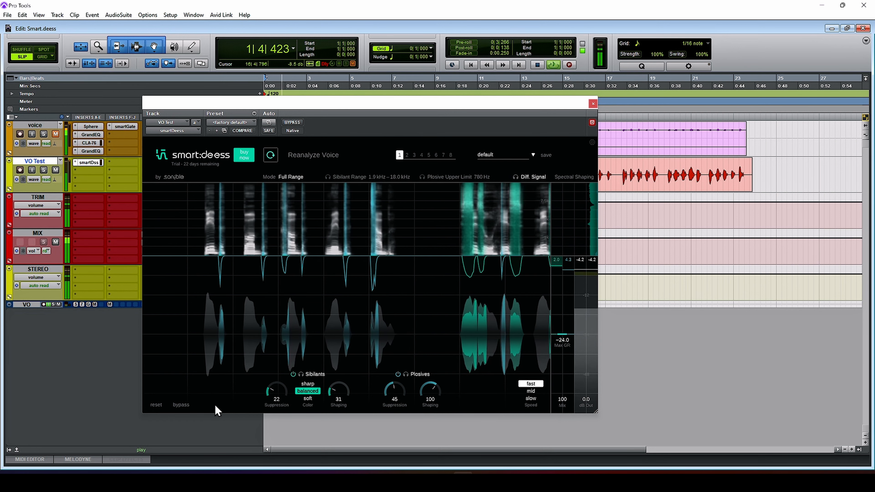
drag(276, 392, 276, 394)
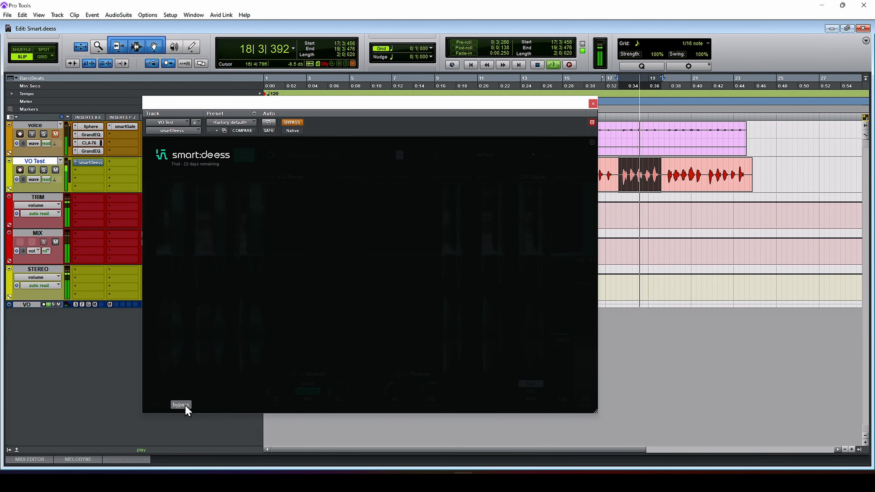
click(183, 404)
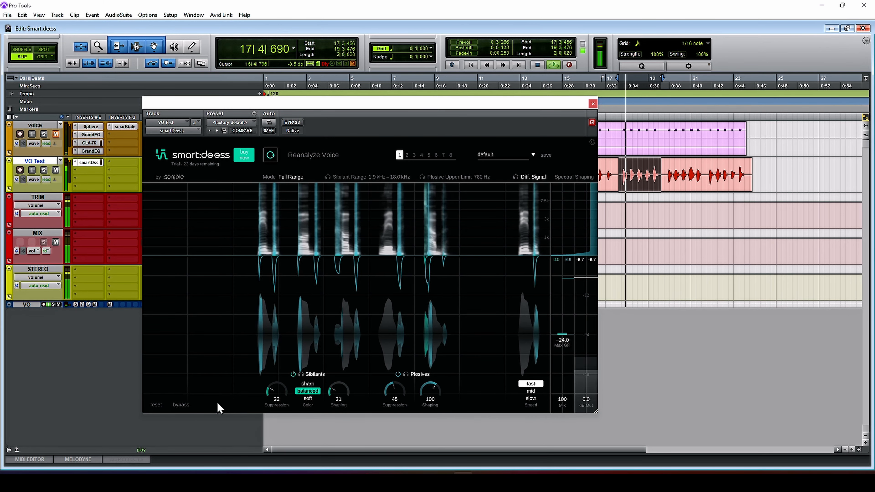